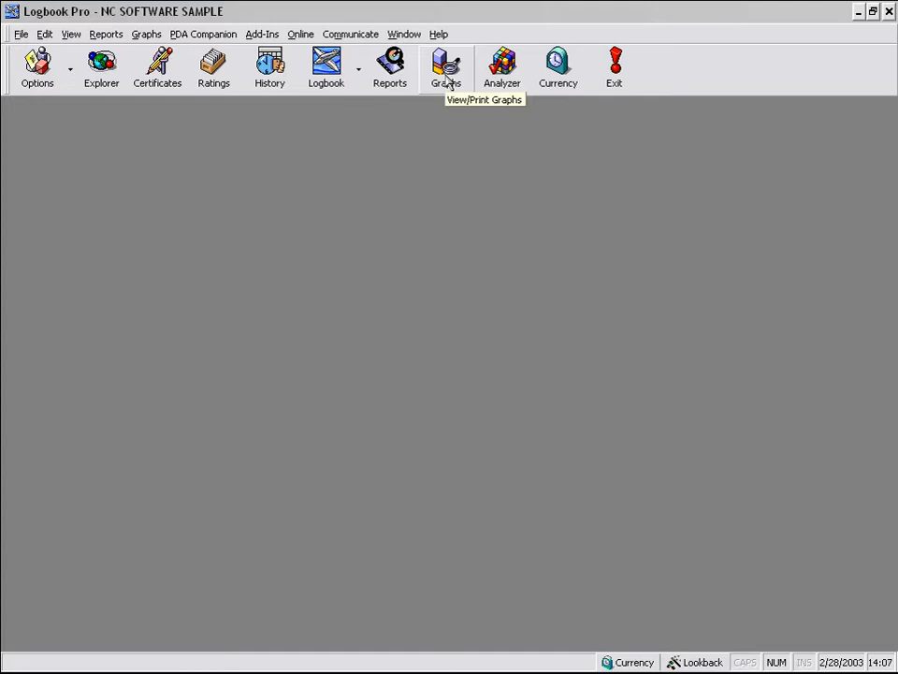
Show the graph sidebar and hide it again.
click(447, 82)
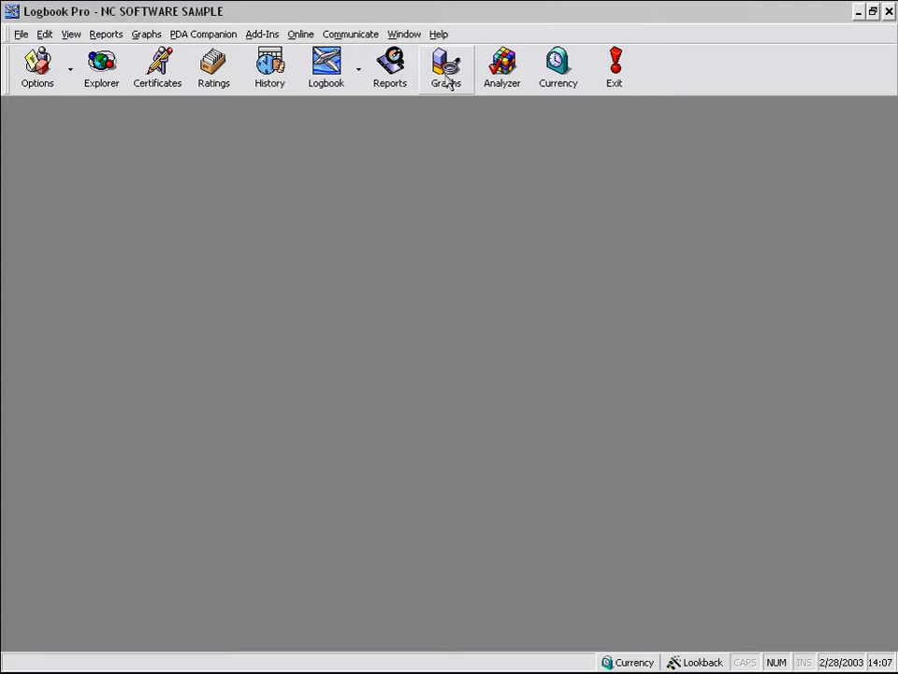
click(447, 83)
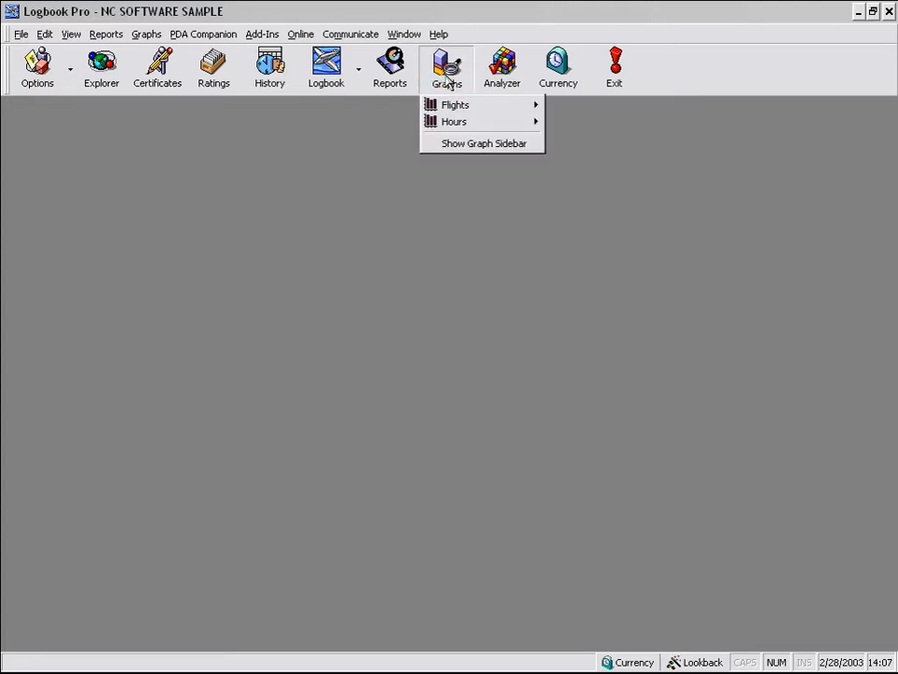
click(449, 143)
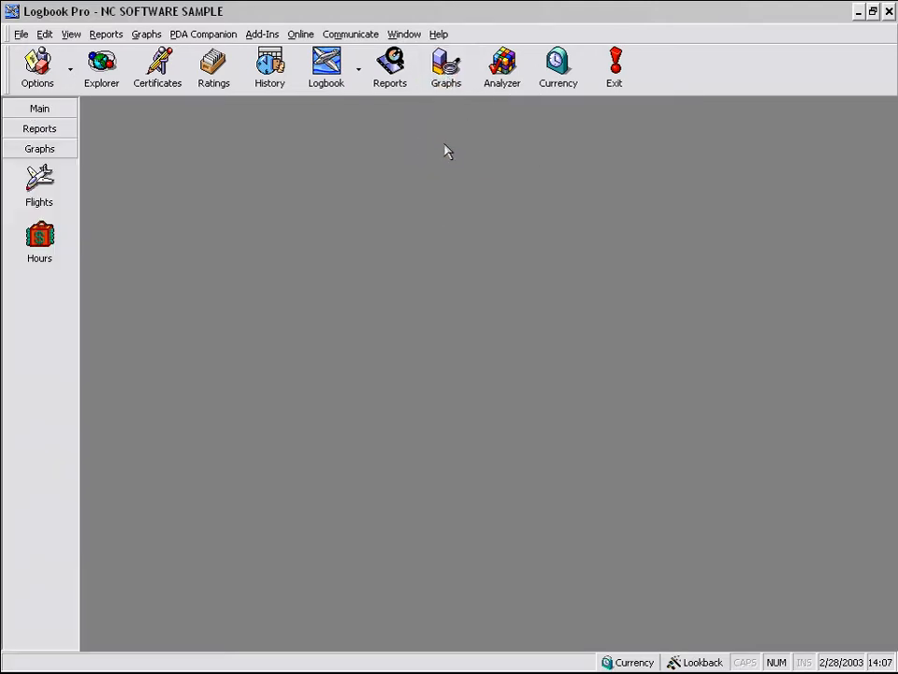
right_click(70, 180)
click(105, 191)
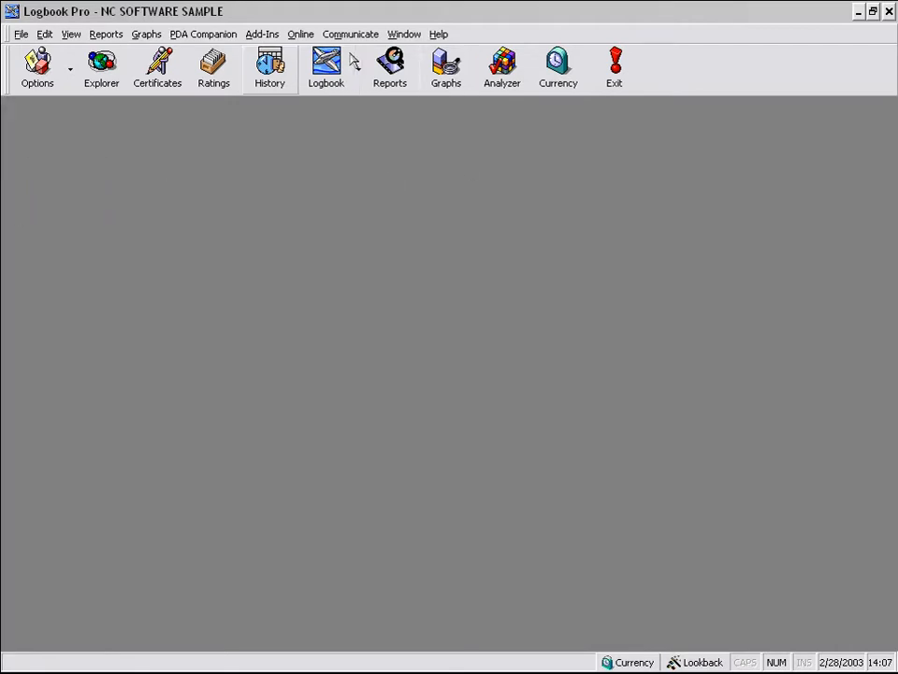
click(152, 35)
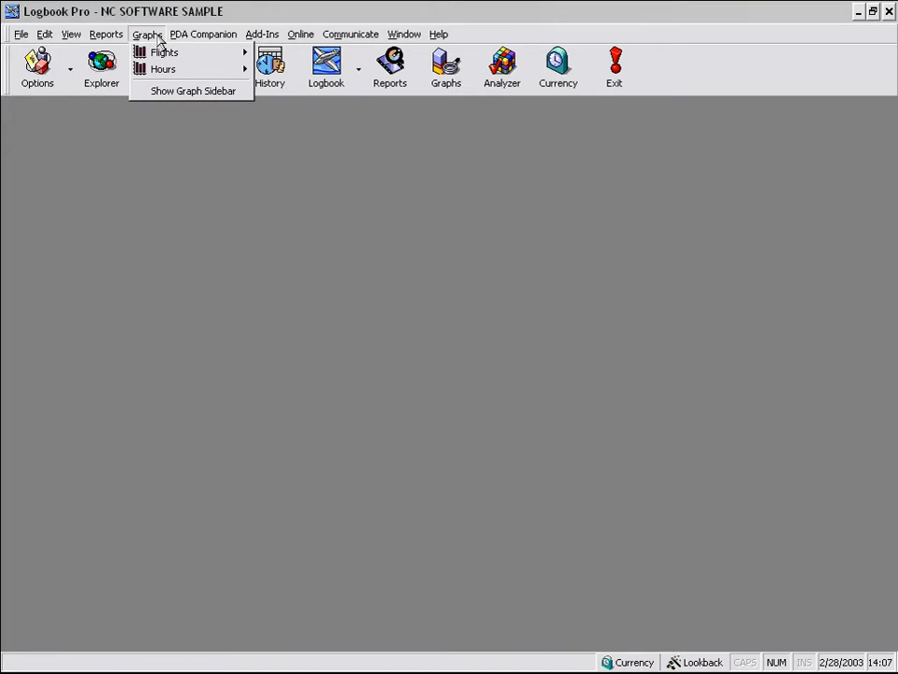
click(271, 176)
right_click(313, 243)
click(321, 211)
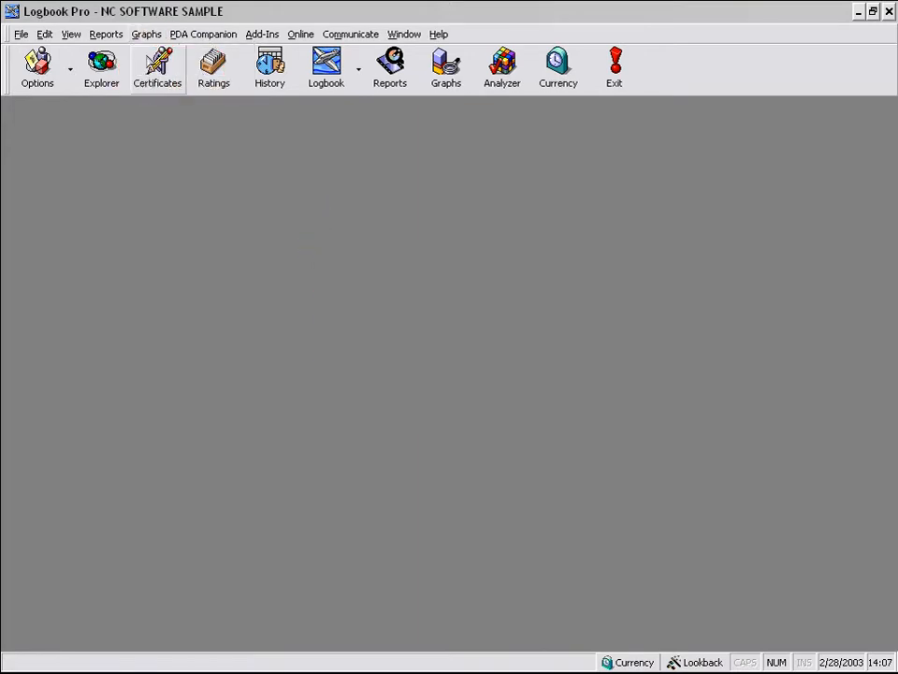
Start a graph of flights by year and view the preset date ranges available for it.
click(140, 35)
mouse_move(153, 53)
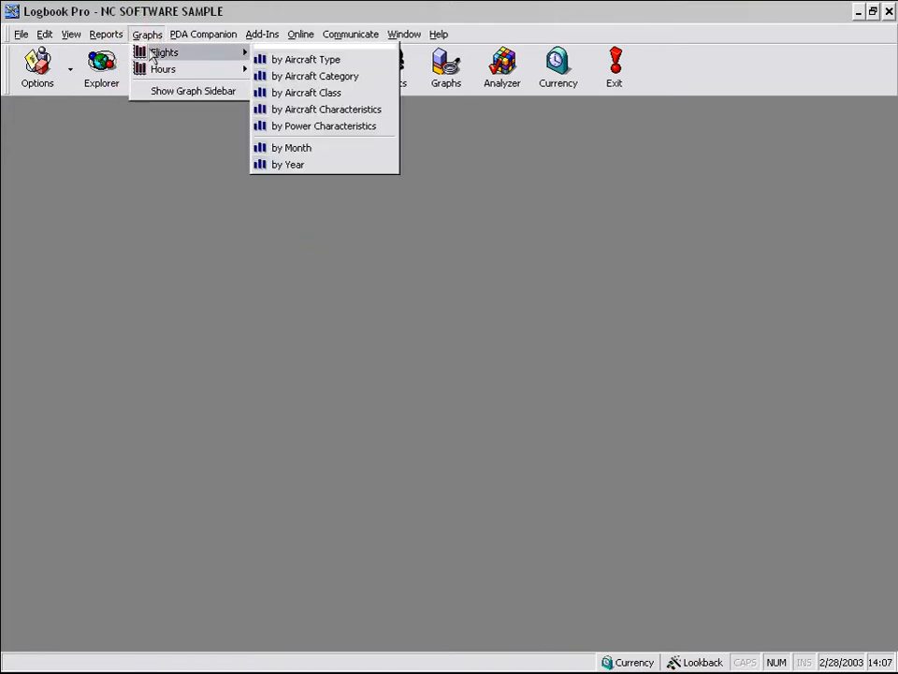
click(345, 164)
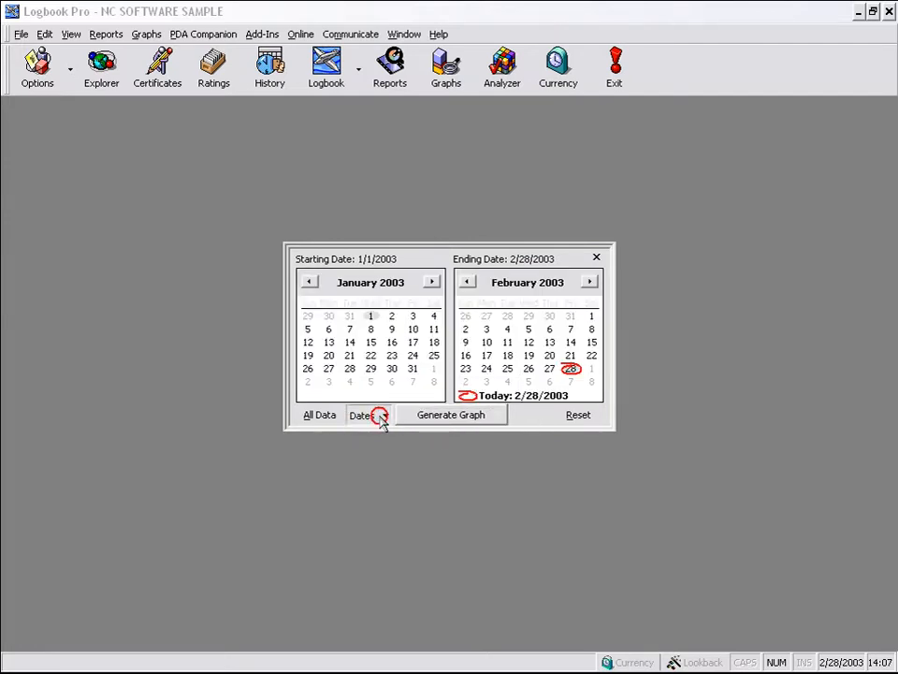
click(382, 415)
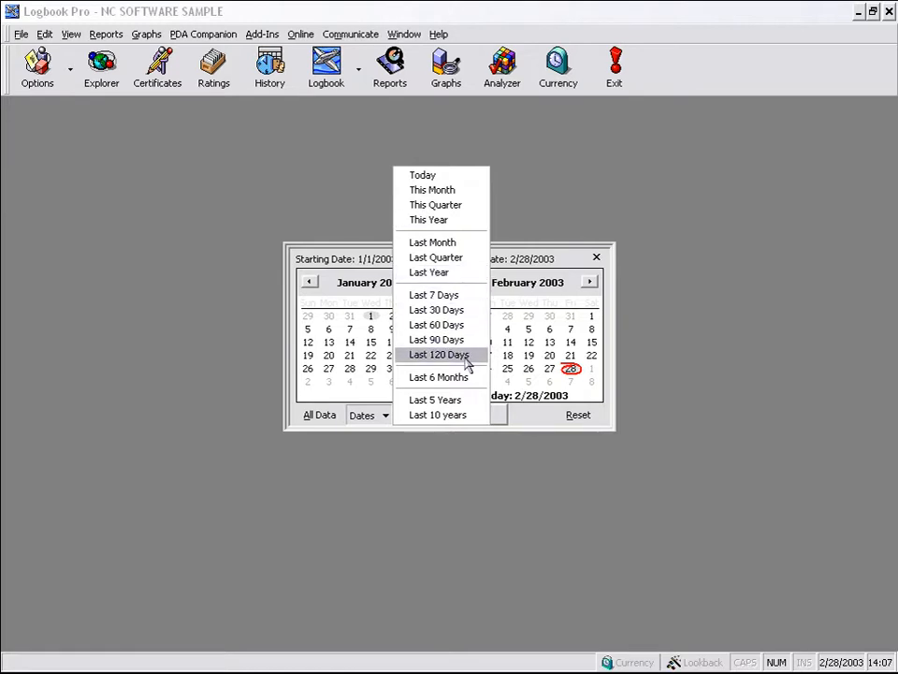
click(376, 415)
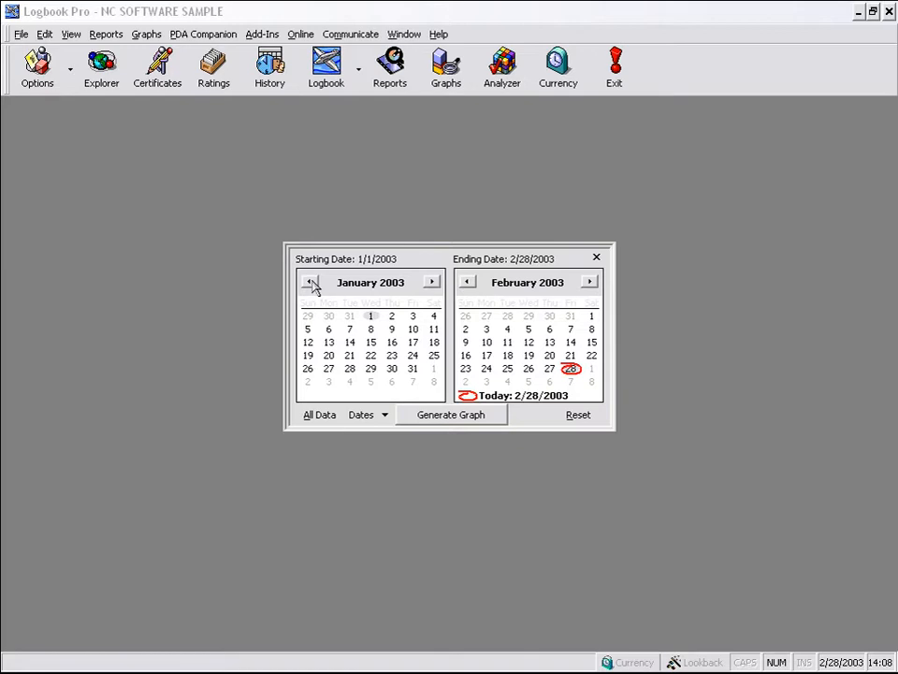
Set the graph's starting date to March 1998.
click(395, 286)
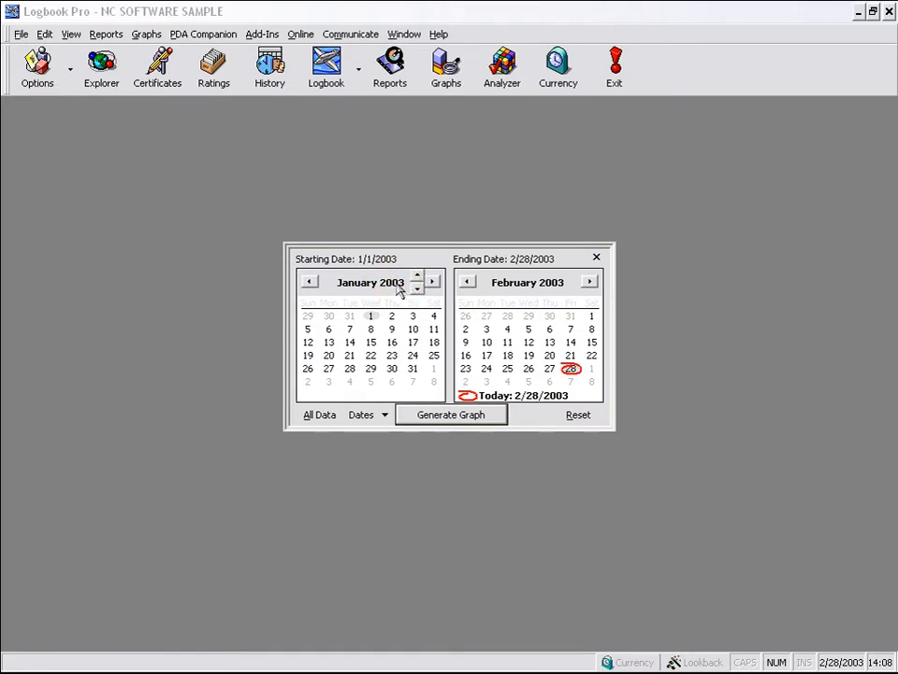
click(417, 291)
click(418, 291)
double_click(417, 291)
click(417, 291)
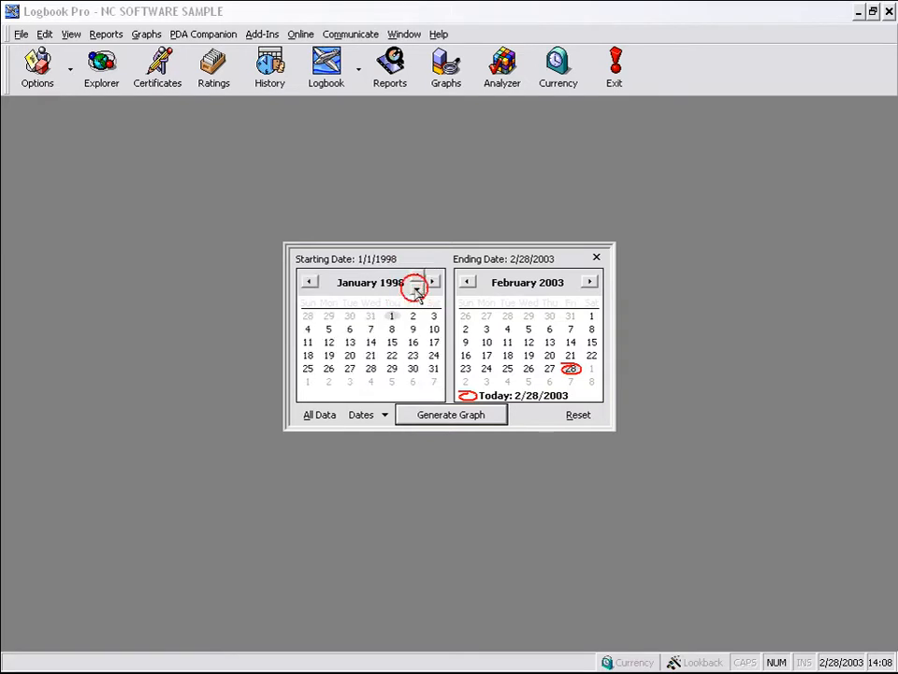
click(397, 283)
click(365, 288)
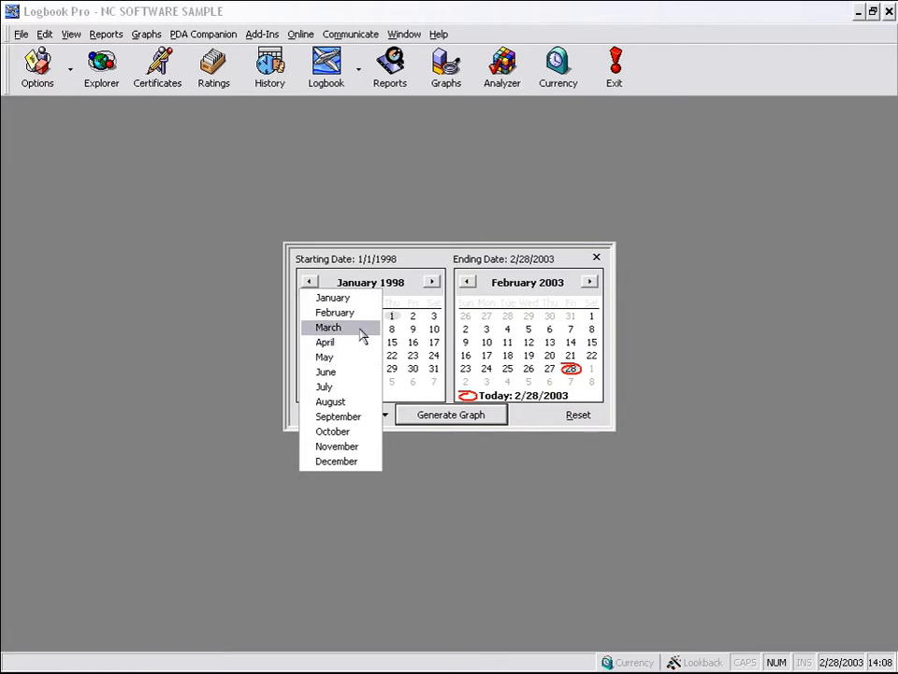
click(361, 329)
Change the graph's starting date to 3/4/1997.
click(392, 282)
click(413, 289)
click(355, 283)
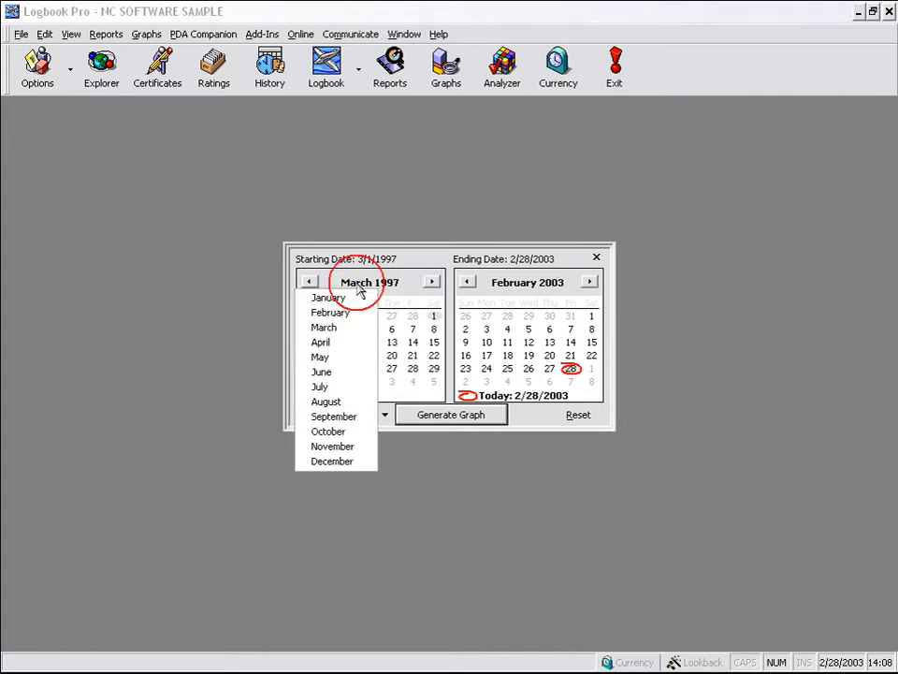
click(404, 325)
click(352, 329)
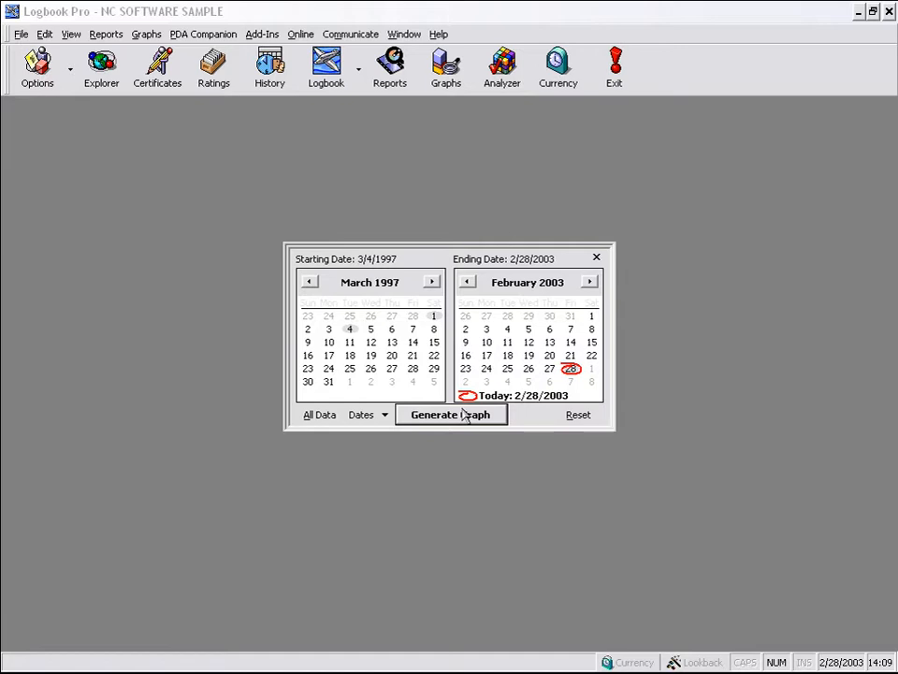
Generate the Flights by Year graph from all data.
click(319, 415)
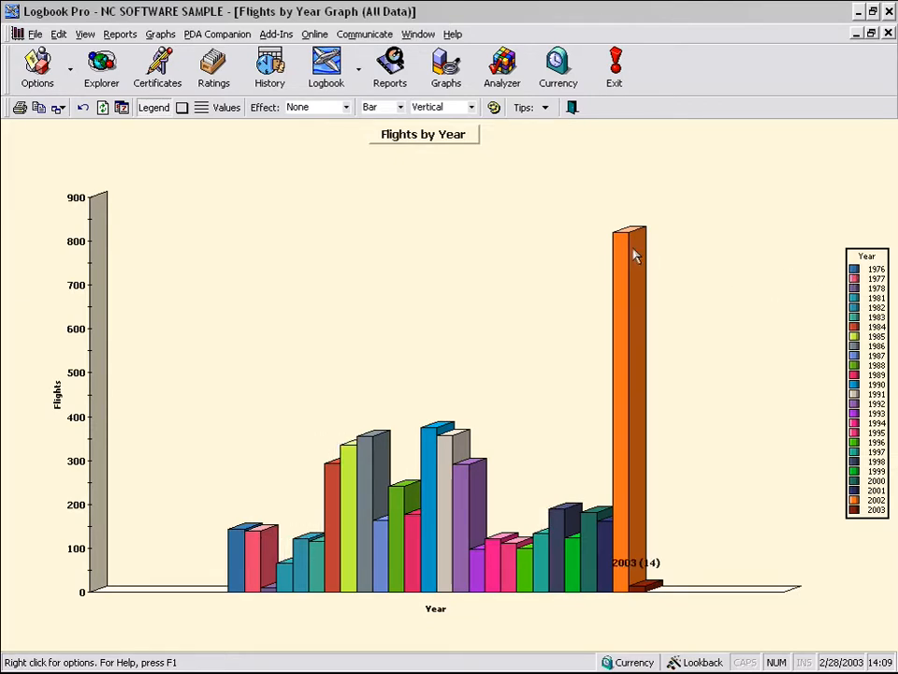
mouse_move(619, 257)
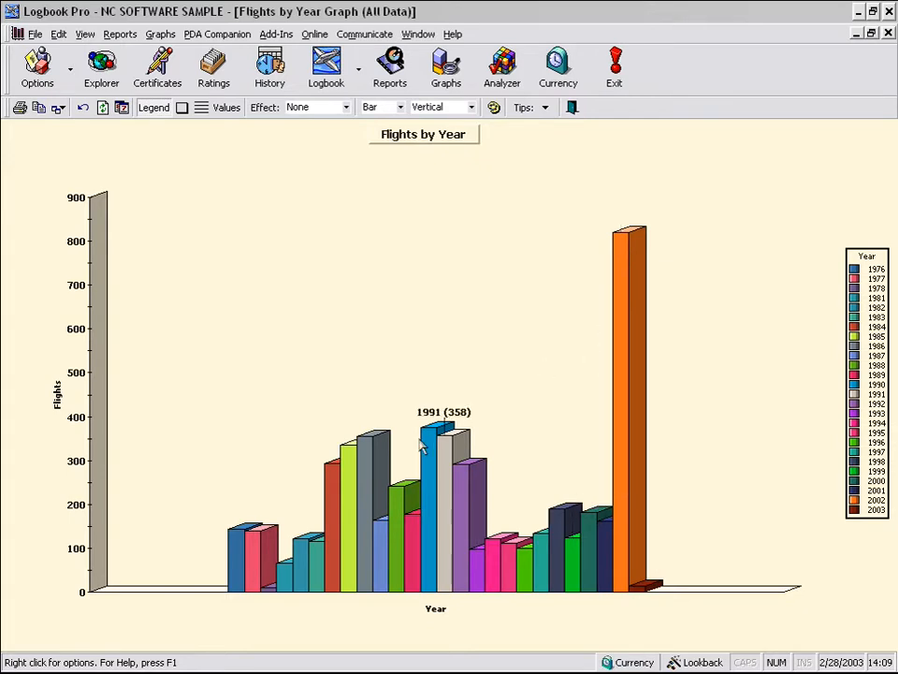
mouse_move(366, 446)
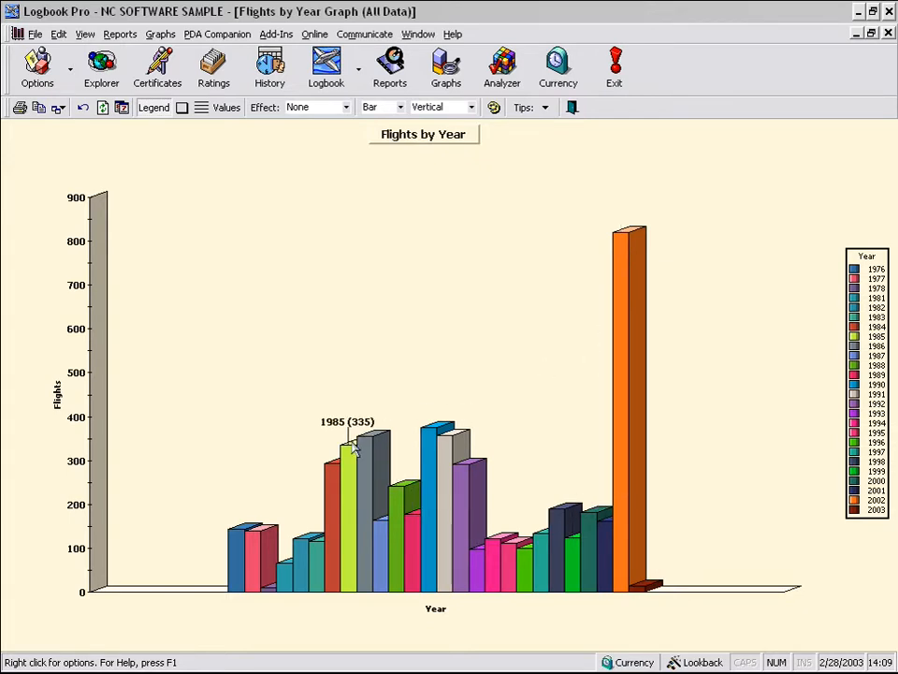
mouse_move(333, 468)
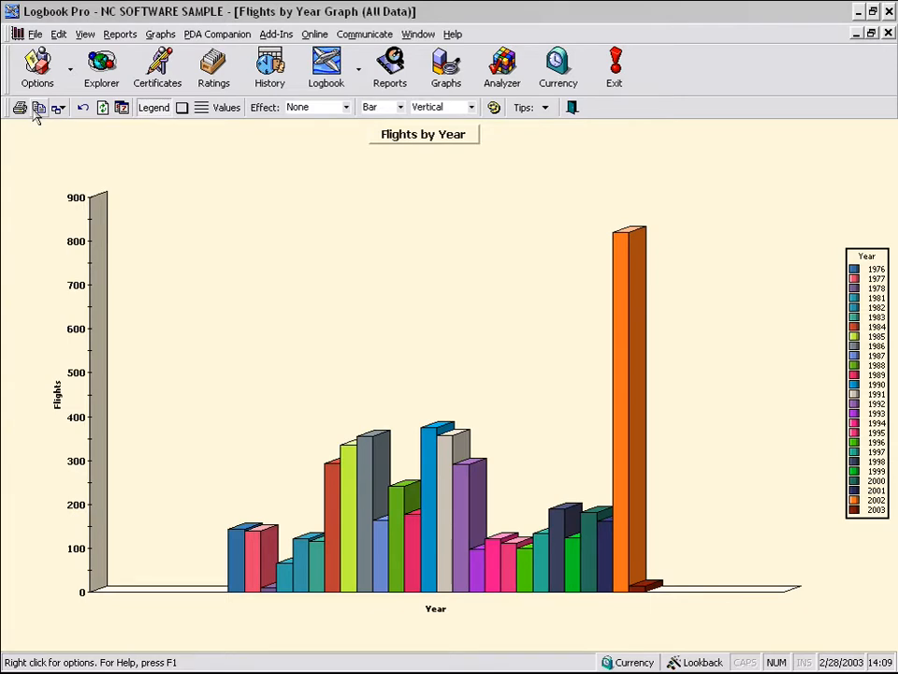
View the export formats available for the Flights by Year graph.
click(62, 108)
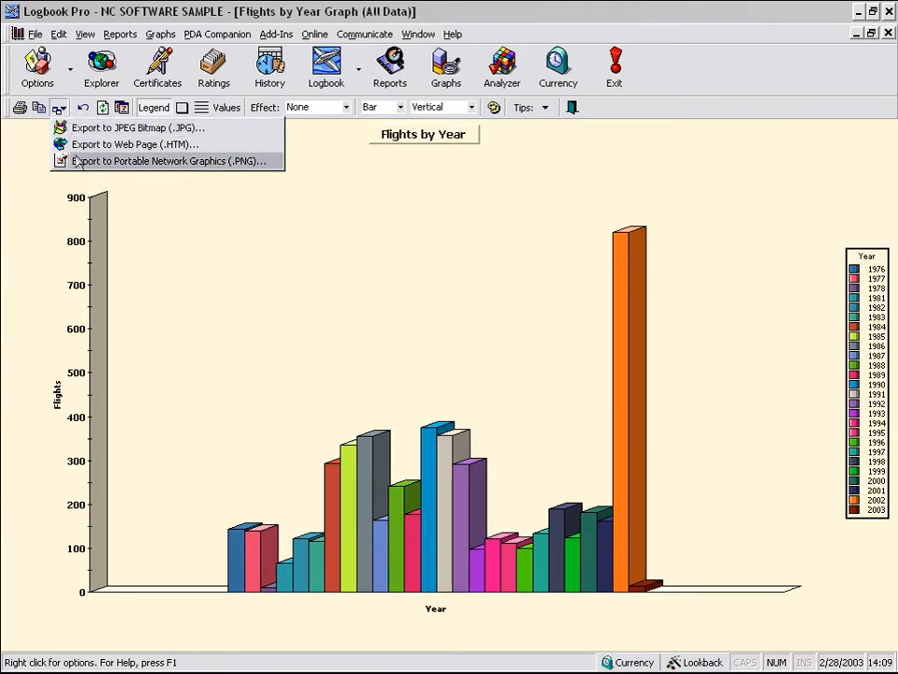
click(58, 108)
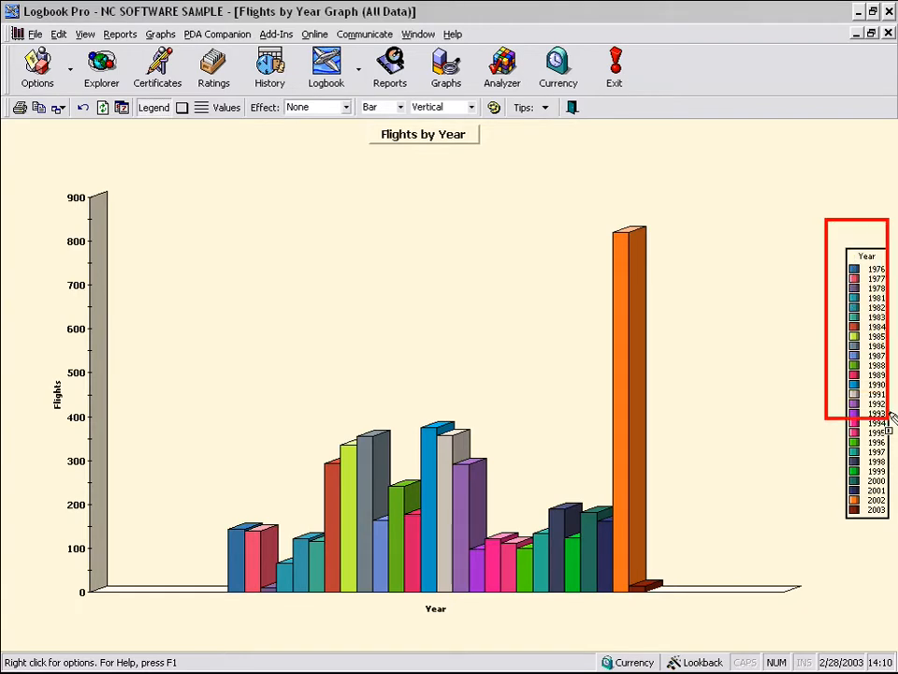
Hide the legend of the Flights by Year graph.
click(153, 108)
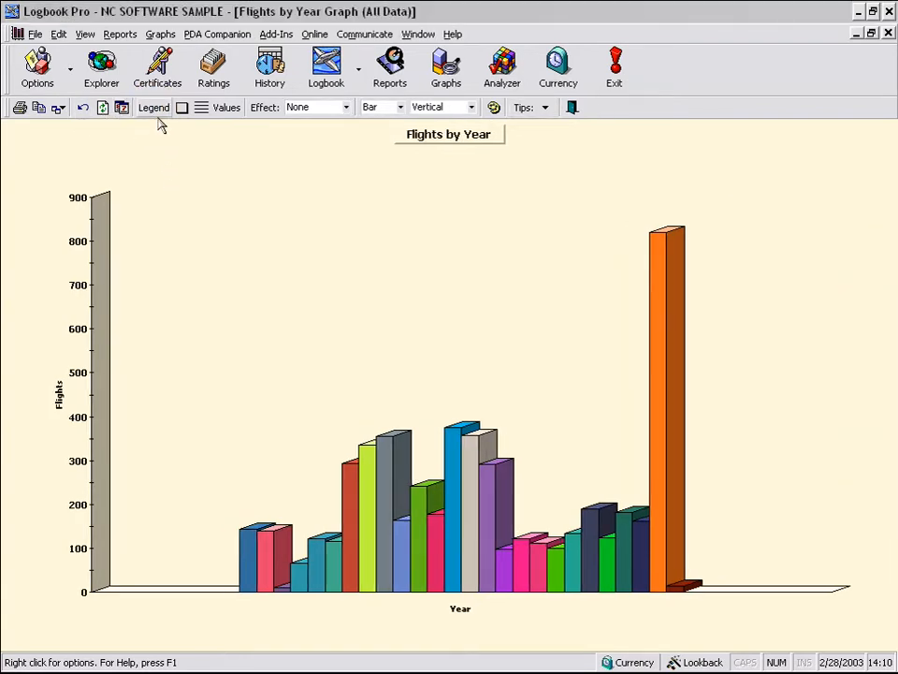
click(157, 109)
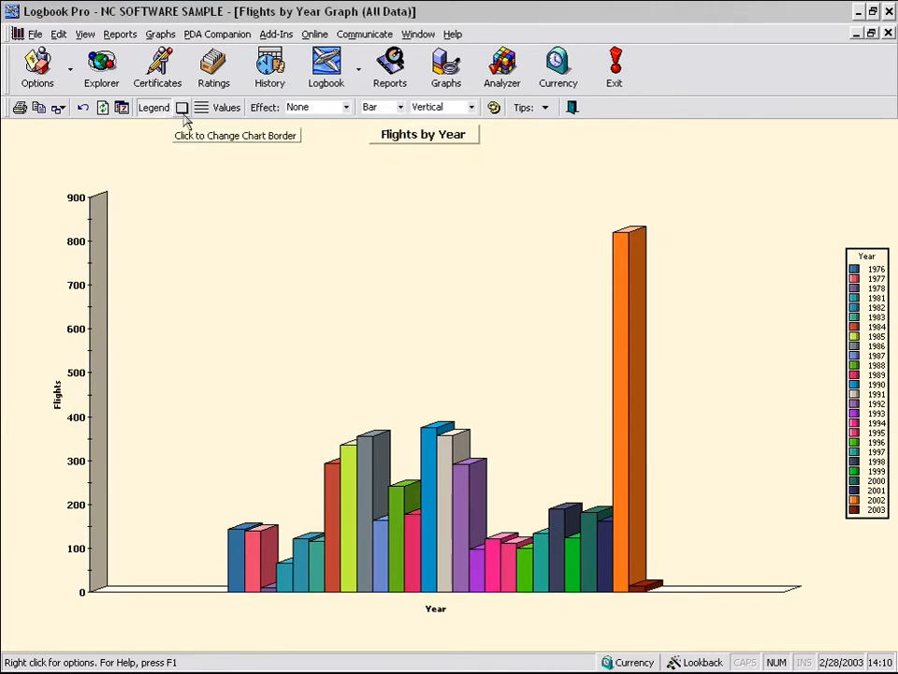
click(160, 111)
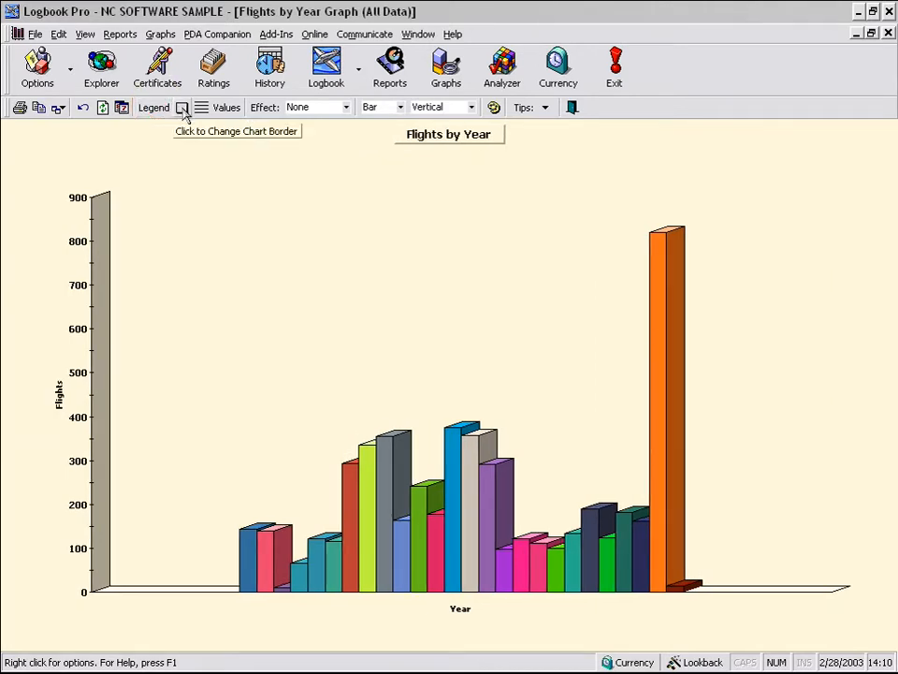
Try the chart border and horizontal grid lines on the graph, and turn both off again.
click(184, 109)
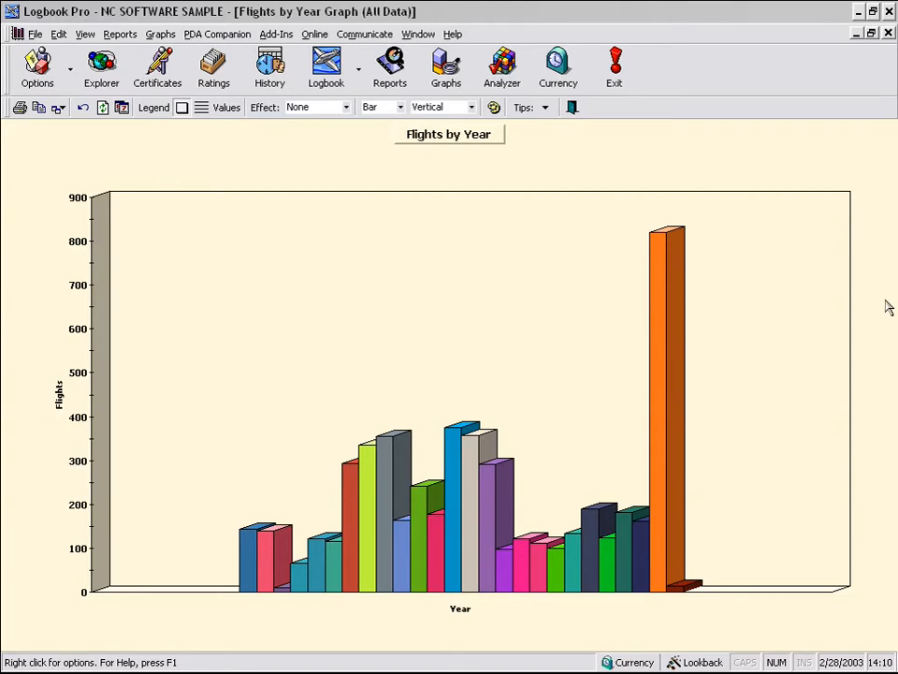
click(183, 107)
click(201, 108)
click(183, 107)
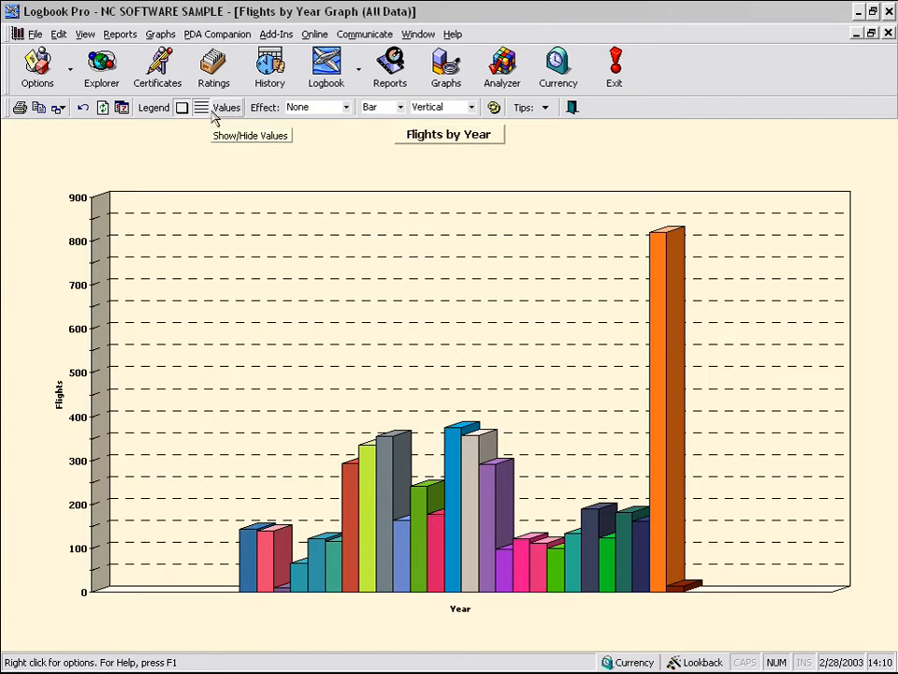
click(202, 109)
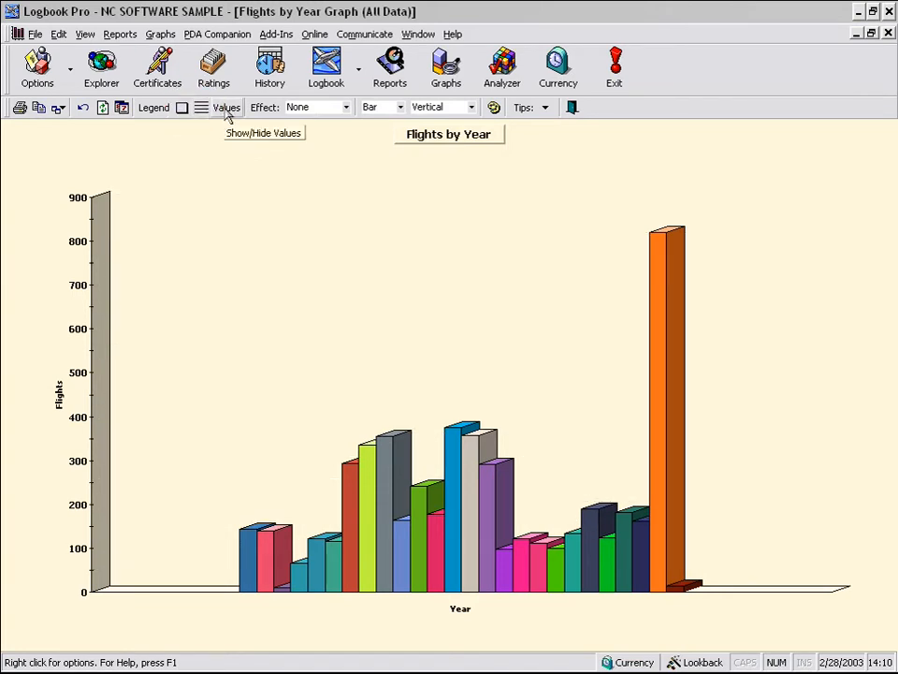
Show the values on the bars and try the 3D Out and Shadow effects before applying the Frame In effect.
click(226, 110)
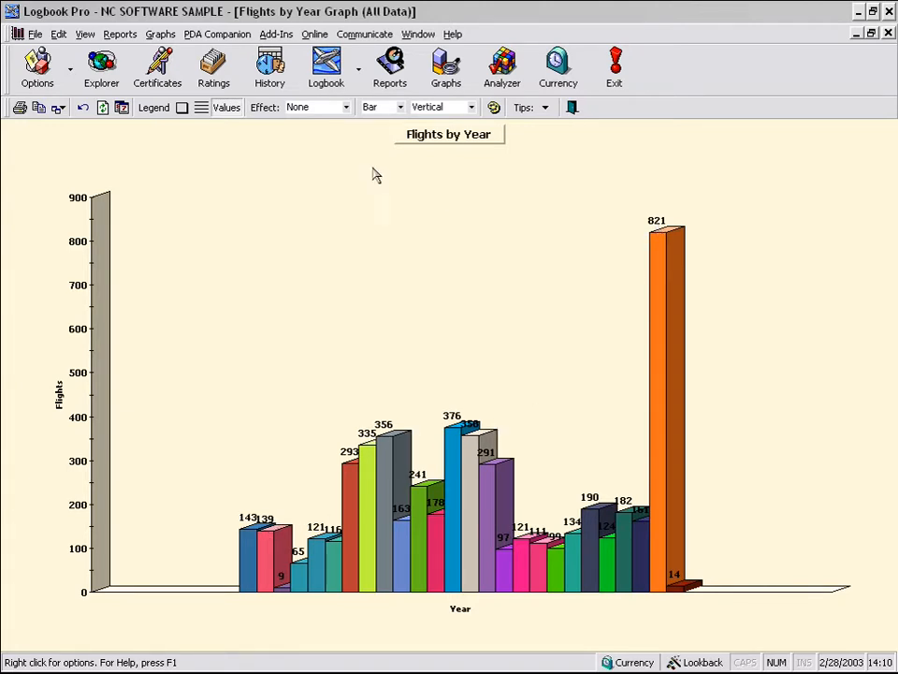
click(345, 110)
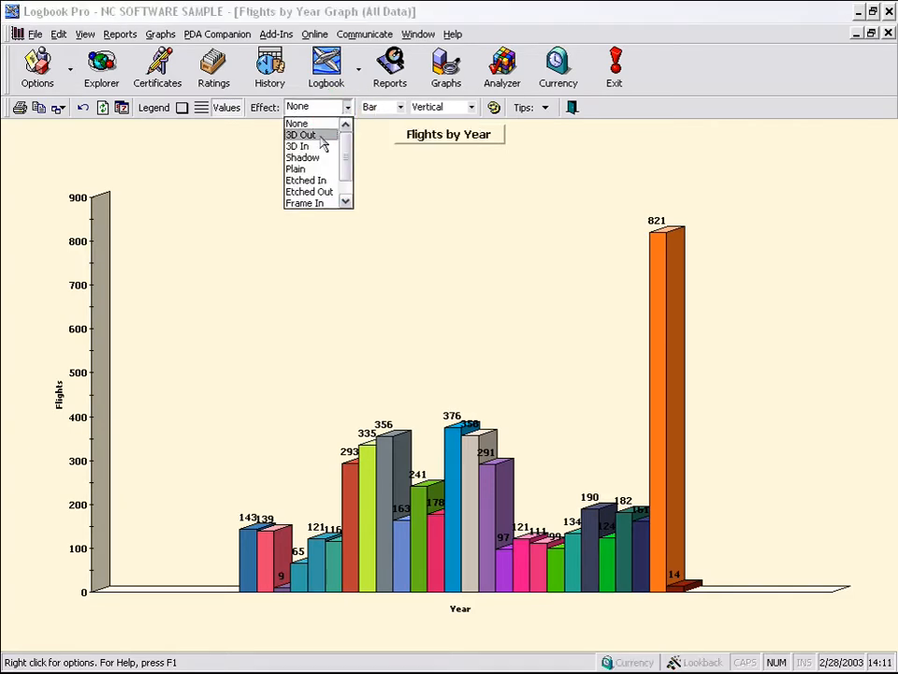
click(313, 135)
click(344, 107)
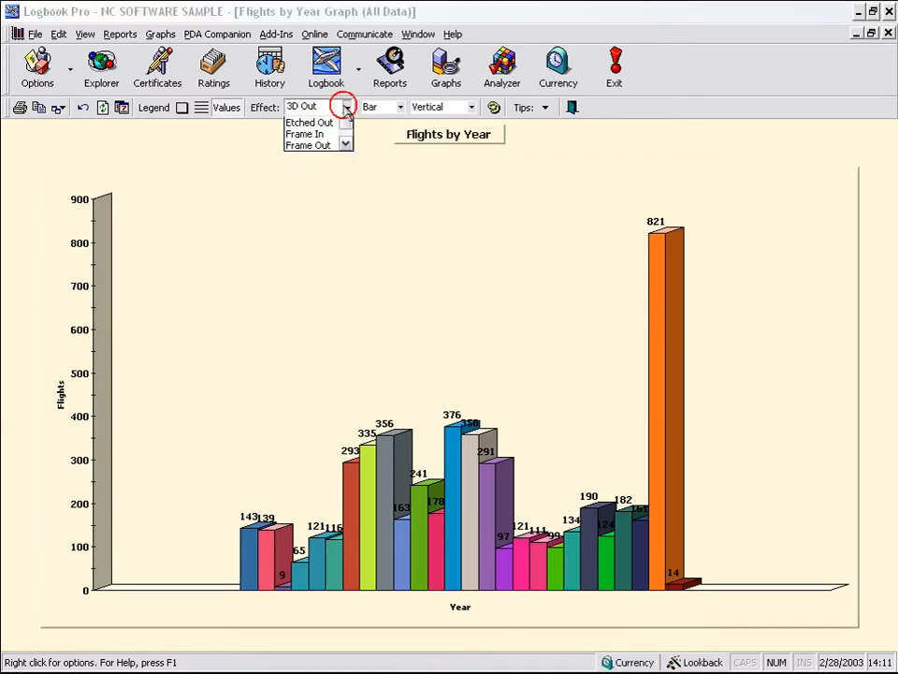
click(327, 148)
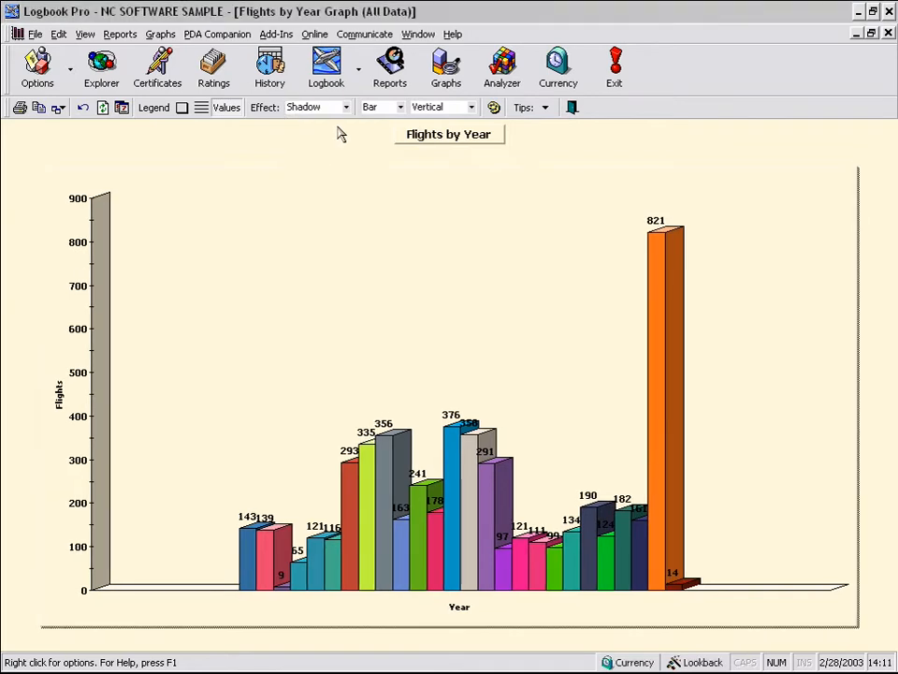
click(346, 106)
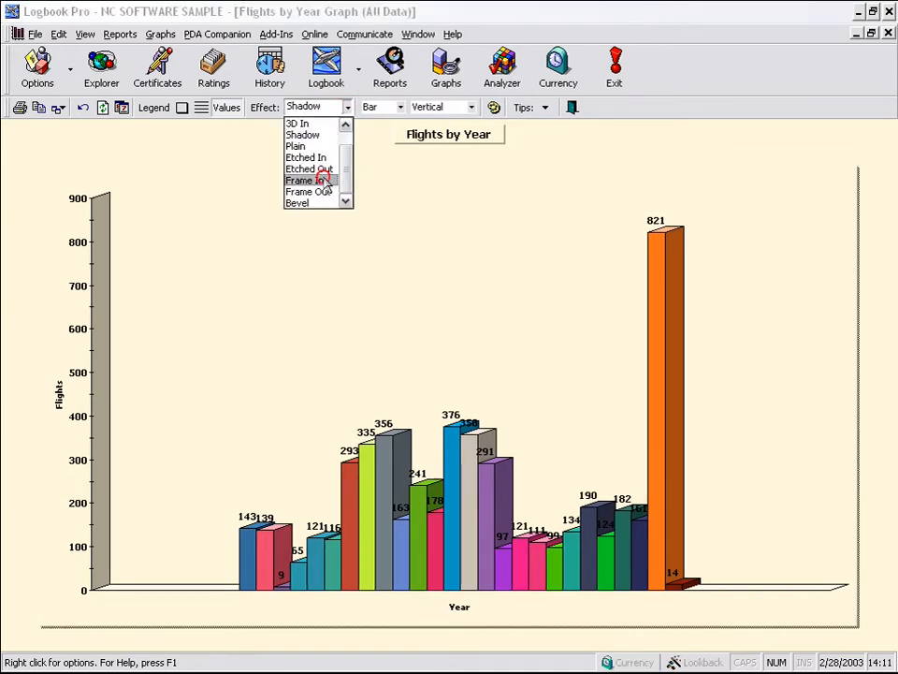
click(322, 179)
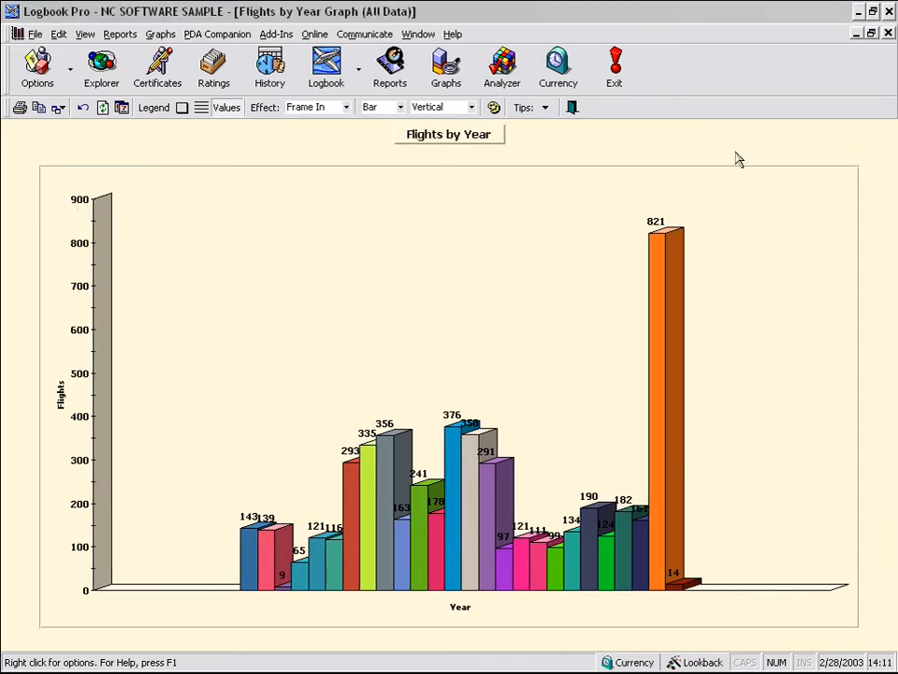
Switch the Flights by Year graph to a pie chart and return it to a bar chart.
click(401, 107)
click(393, 136)
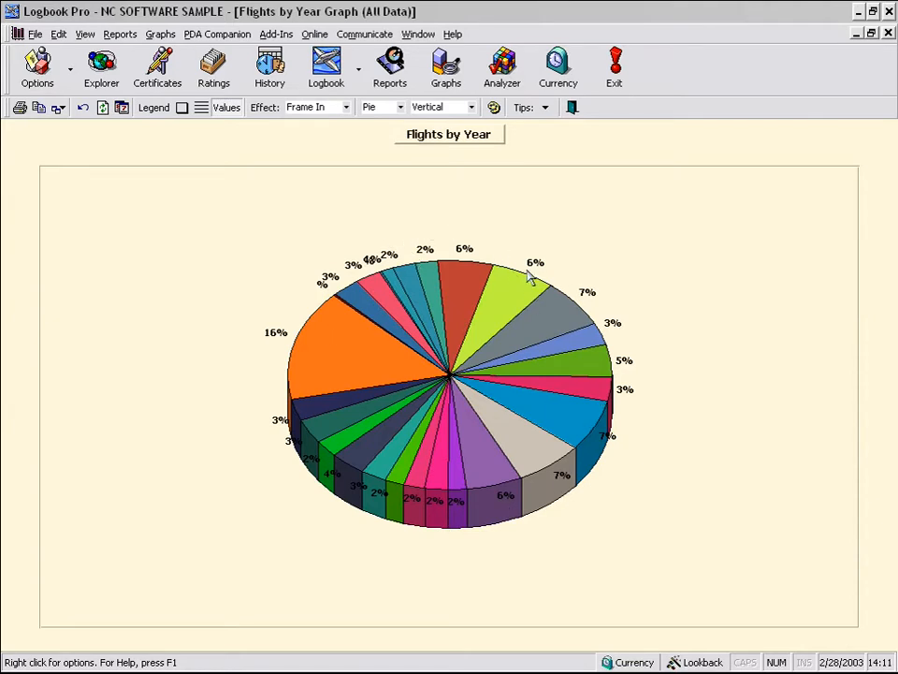
click(400, 107)
click(388, 123)
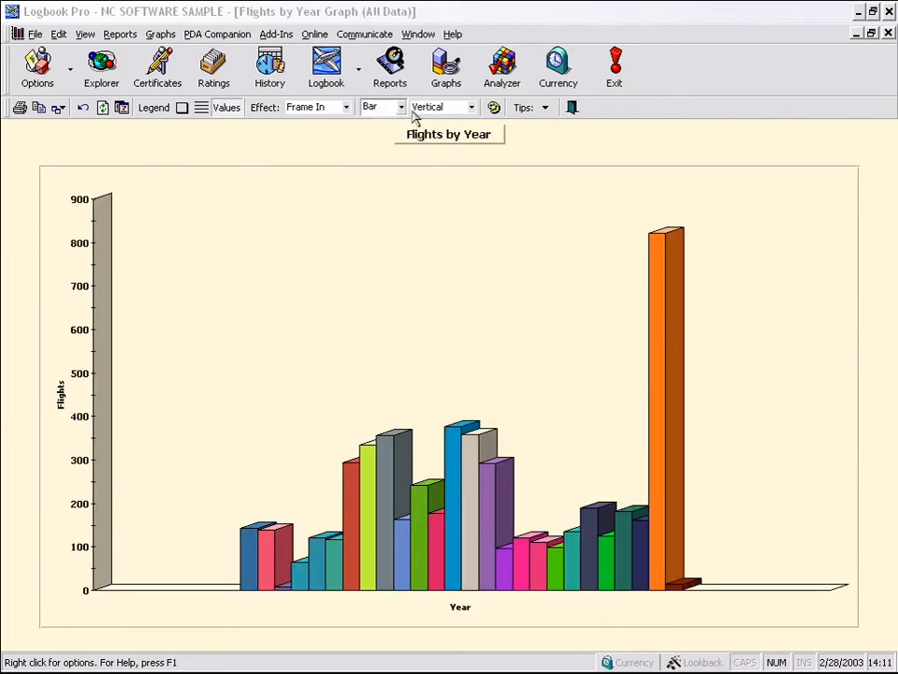
Try the horizontal orientation on the Flights by Year bar chart and return it to vertical.
click(471, 107)
click(456, 122)
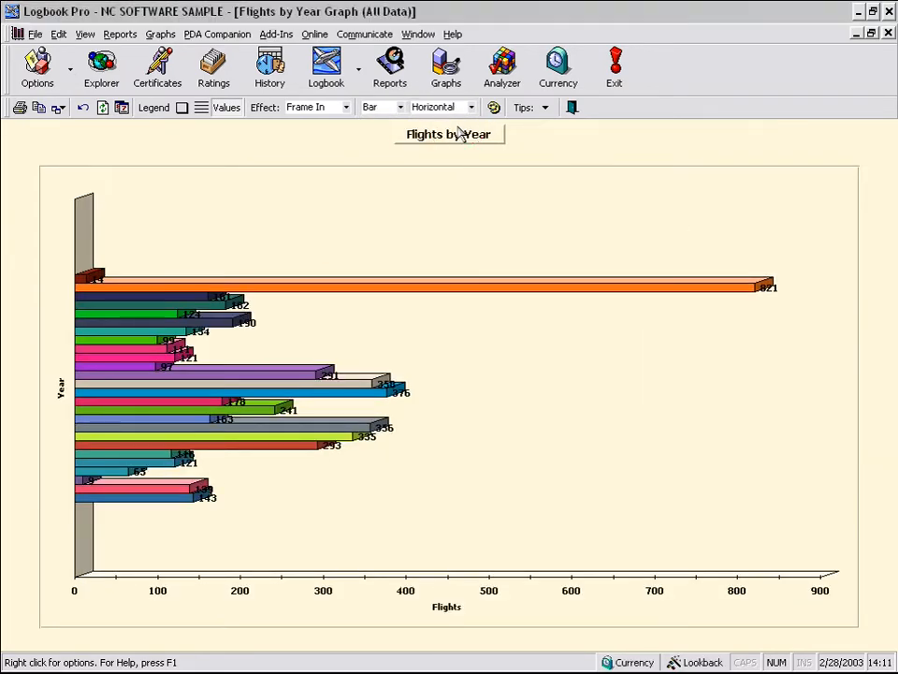
click(471, 107)
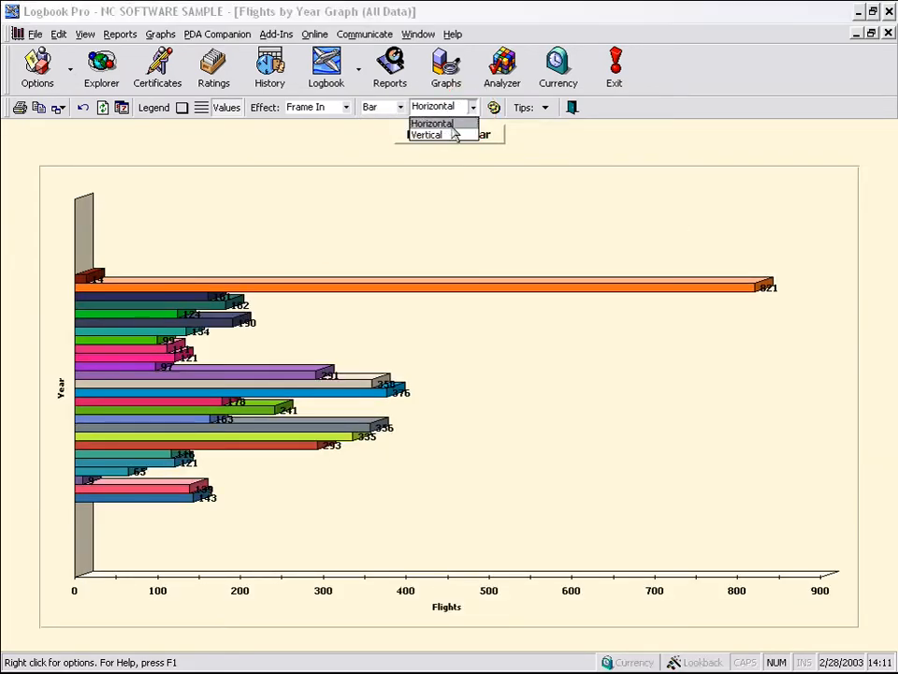
click(449, 136)
Show the graph's color options and set the graph background to Honeydew.
click(493, 107)
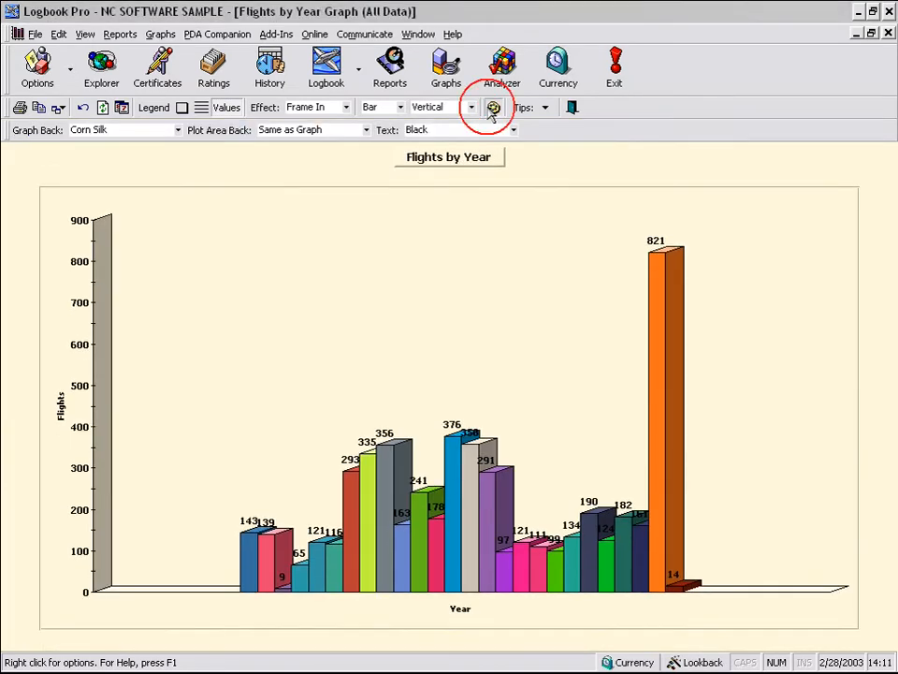
click(178, 129)
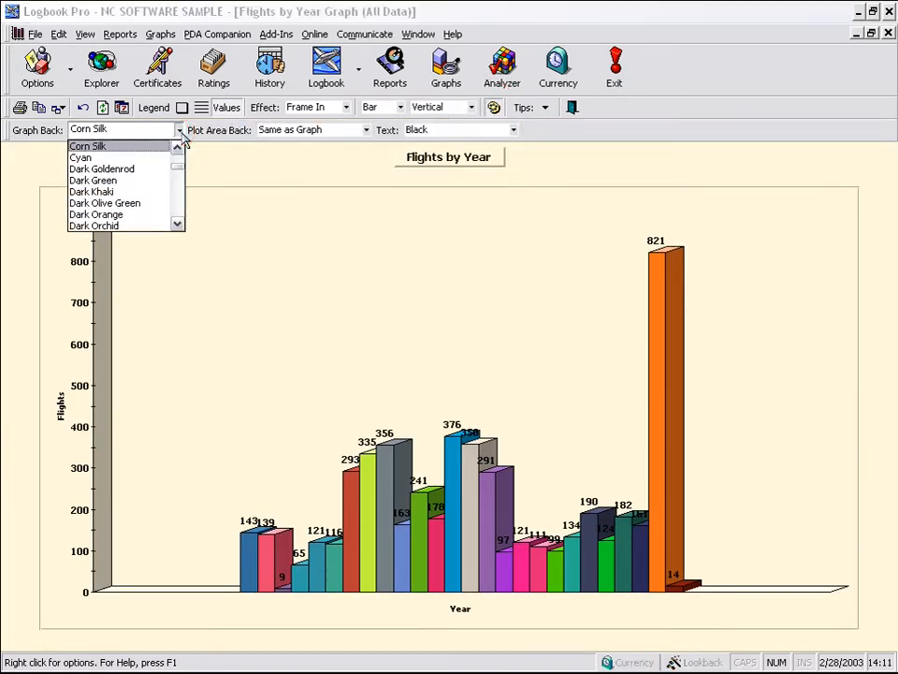
click(181, 200)
click(181, 195)
click(182, 203)
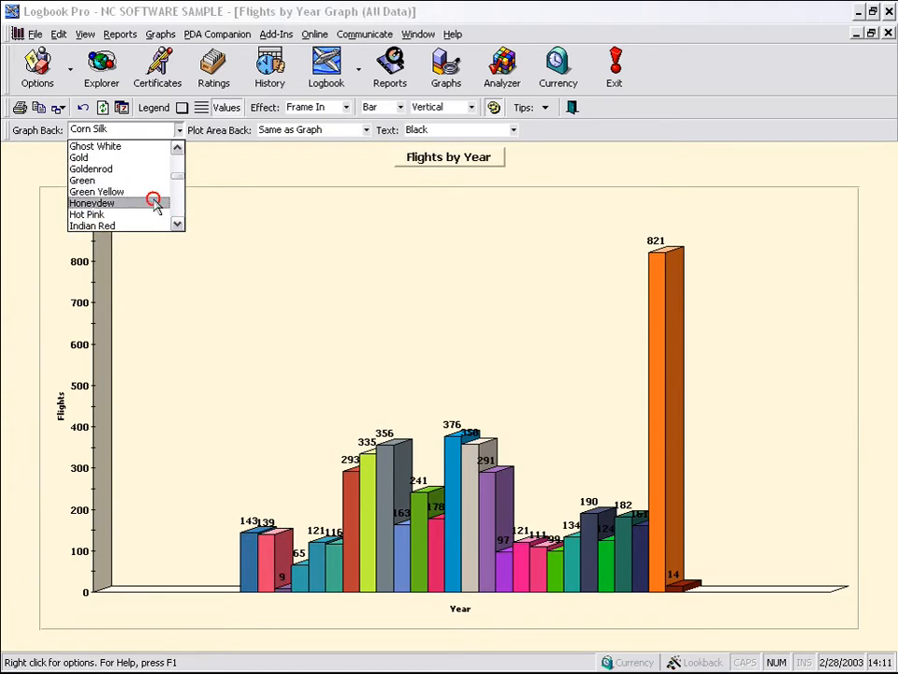
click(154, 204)
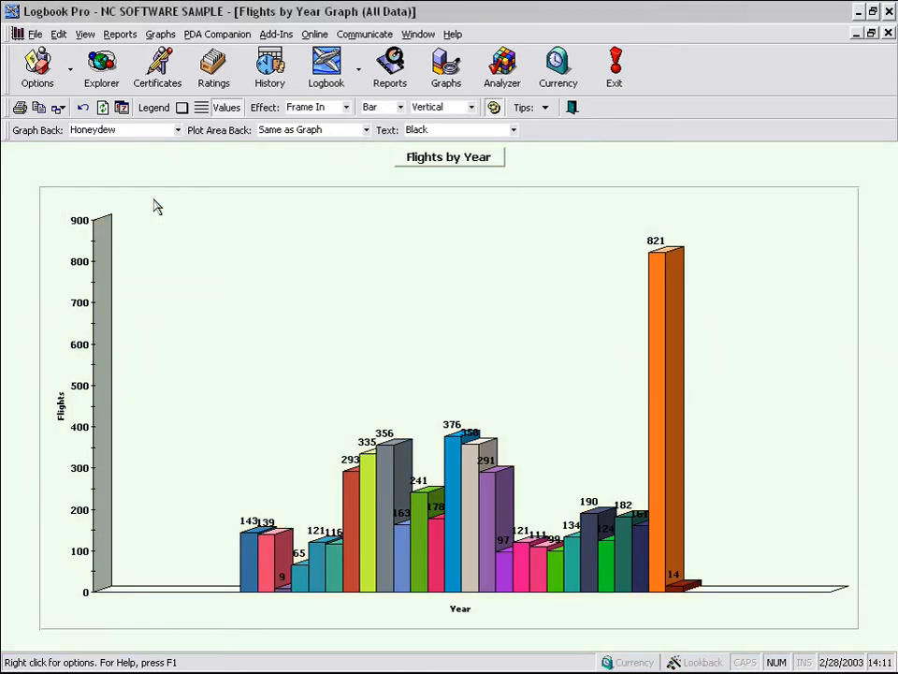
Set the plot area background of the Flights by Year graph to Dark Orchid.
click(365, 130)
click(365, 168)
click(363, 191)
click(364, 192)
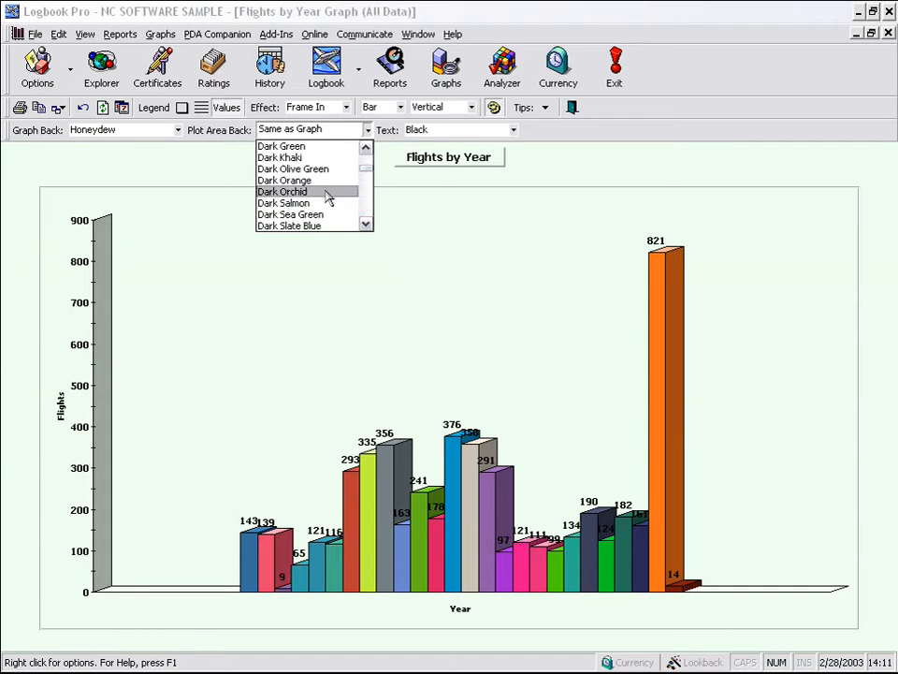
click(290, 192)
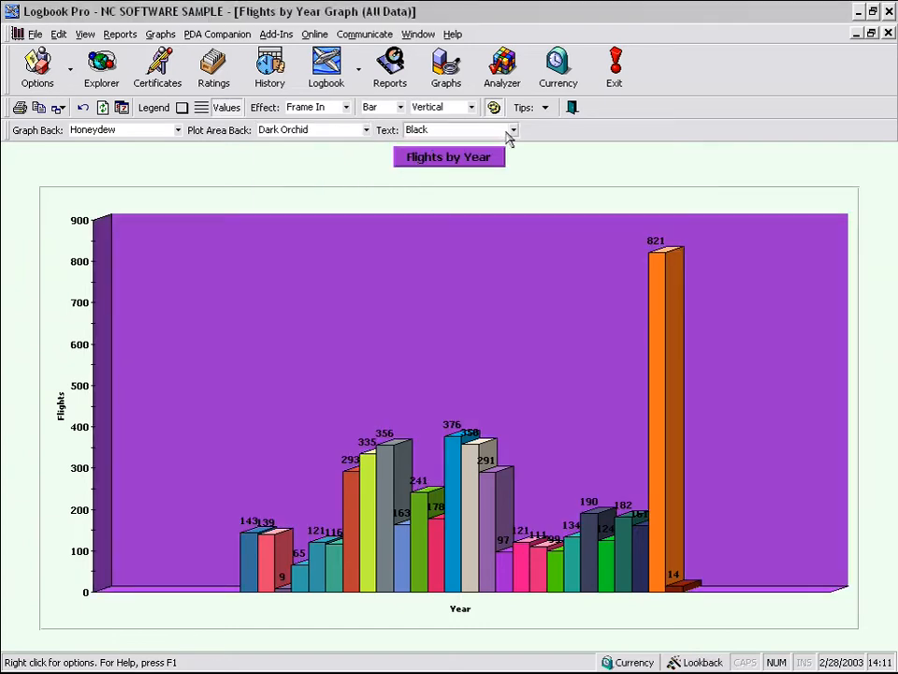
Check the text color choices and set the graph background to Medium Spring Green.
click(513, 131)
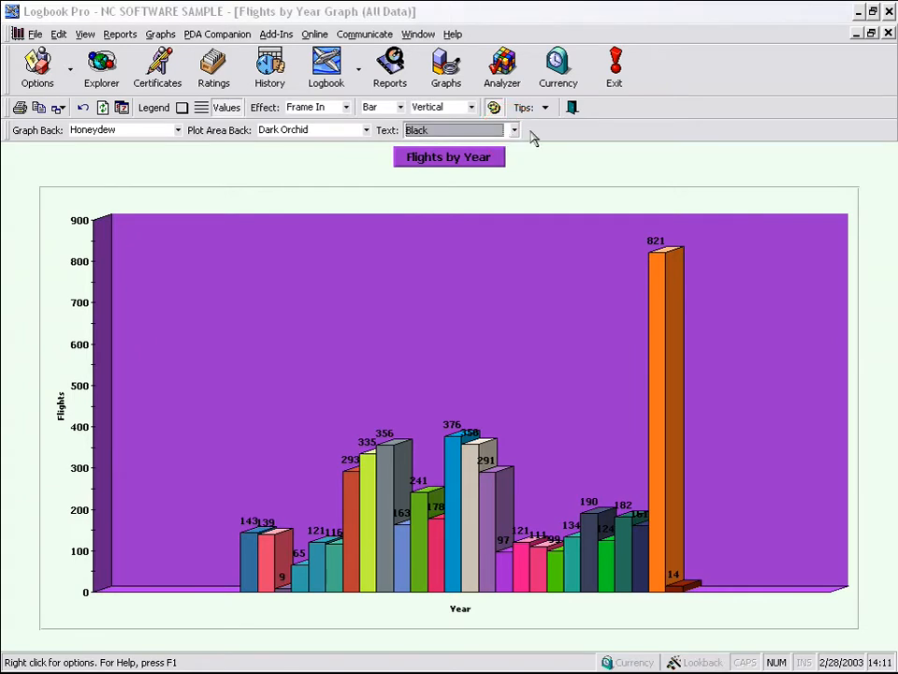
click(514, 132)
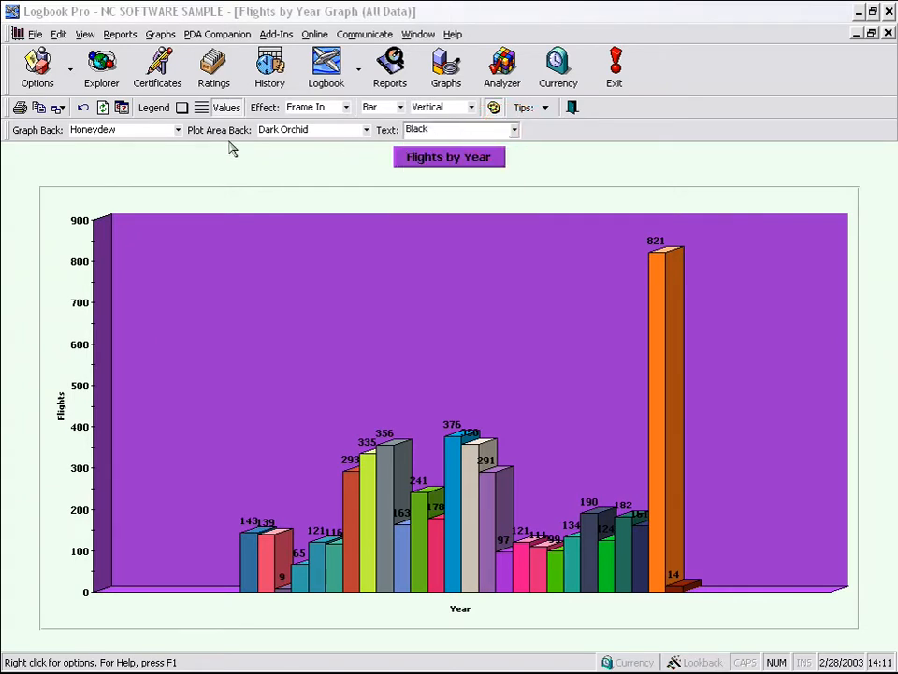
click(178, 131)
click(178, 177)
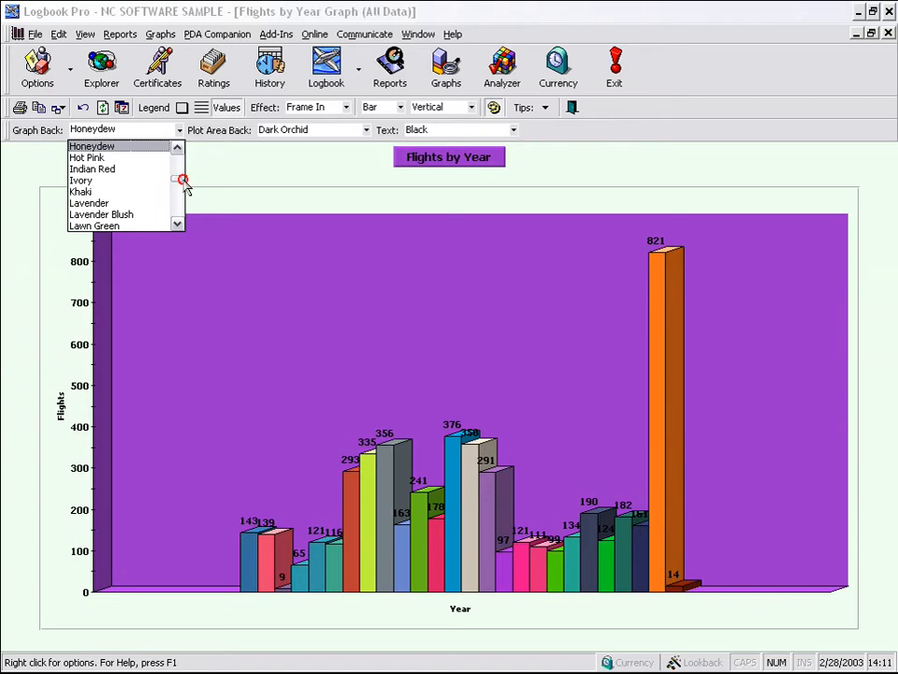
click(114, 192)
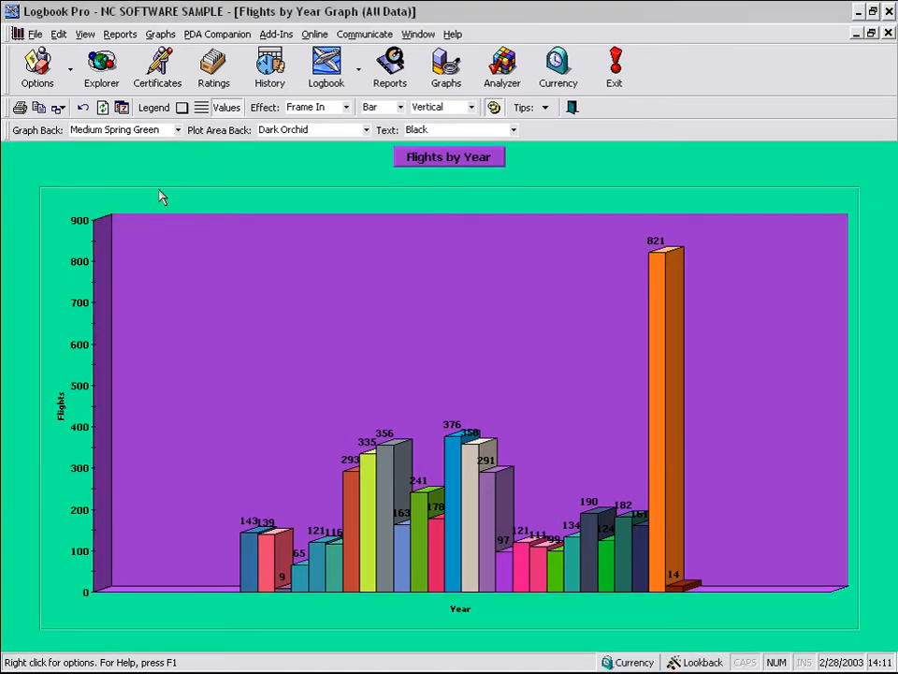
Try the Shadow effect on the recolored graph and apply the Frame Out effect.
click(345, 107)
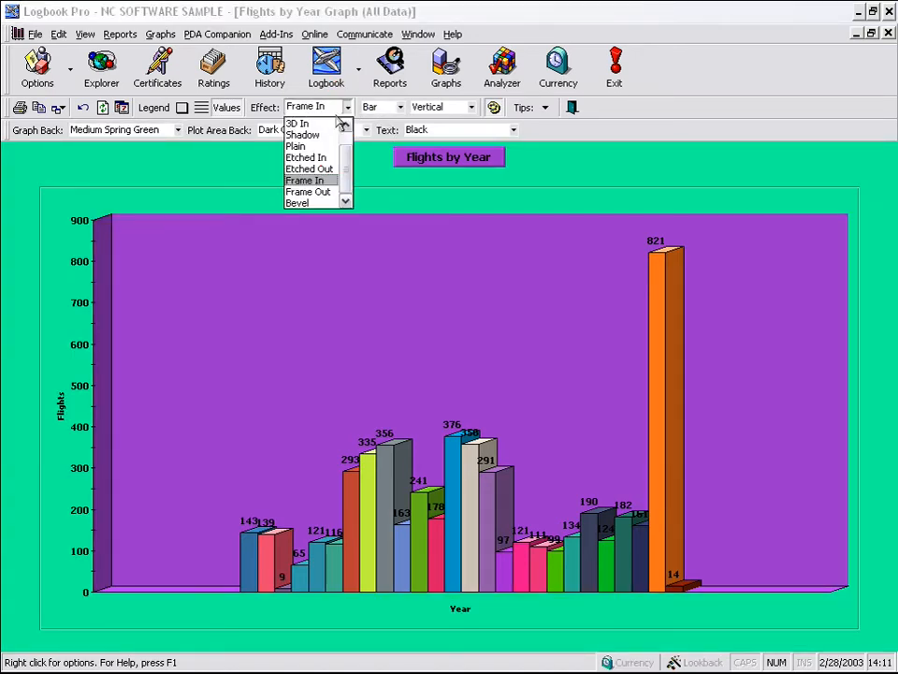
click(322, 136)
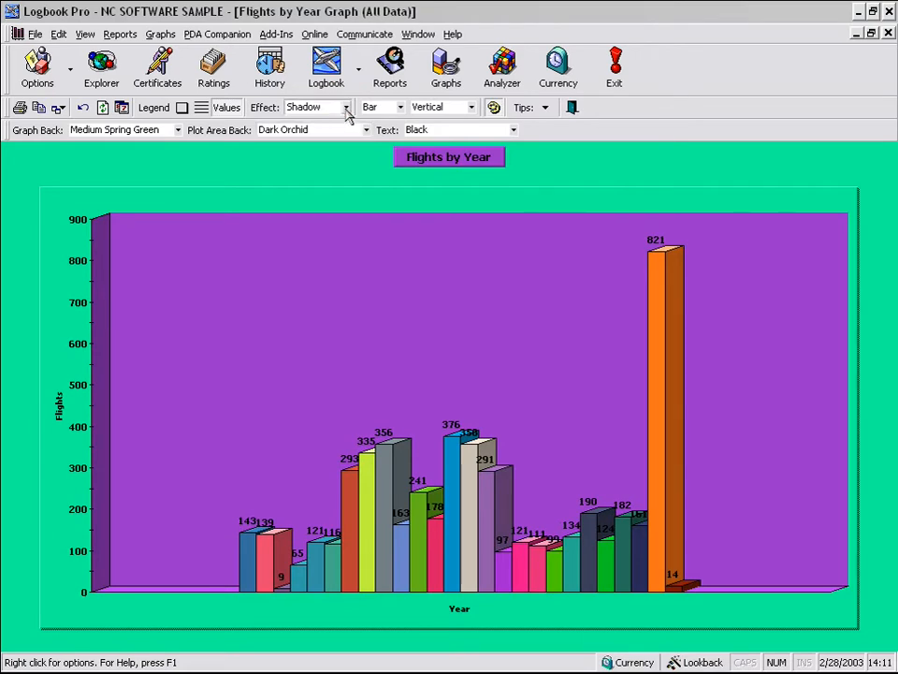
click(347, 108)
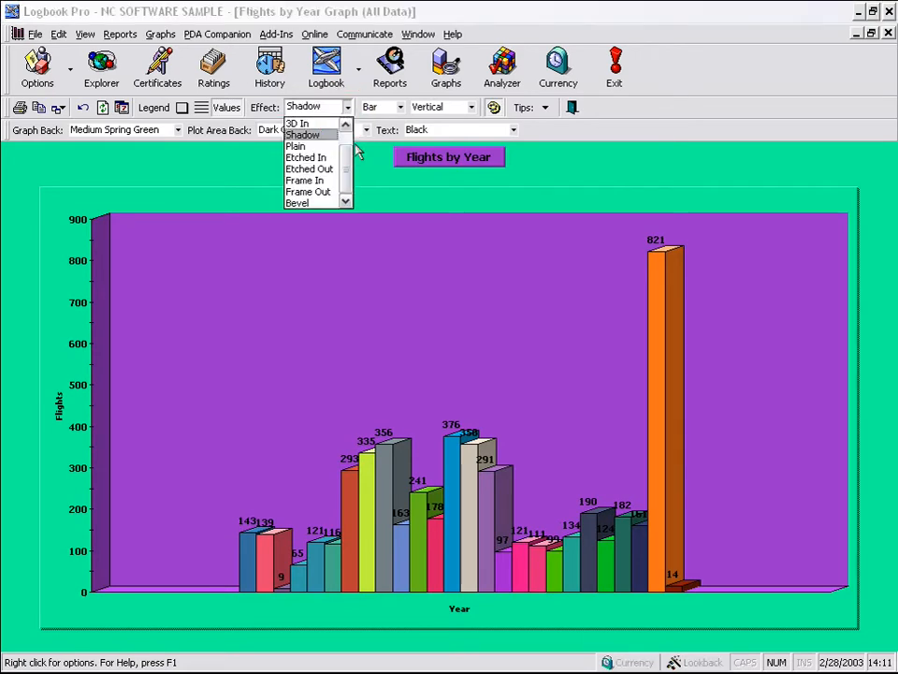
click(321, 192)
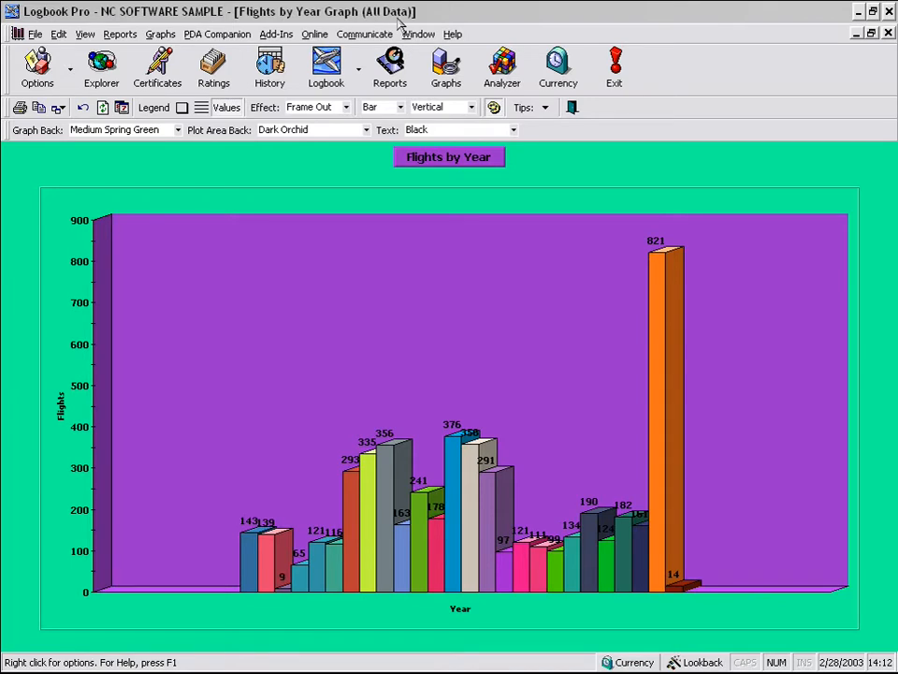
key(ctrl+shift+d)
mouse_move(429, 23)
mouse_down()
mouse_move(350, 8)
mouse_move(215, 3)
mouse_move(227, 3)
mouse_up()
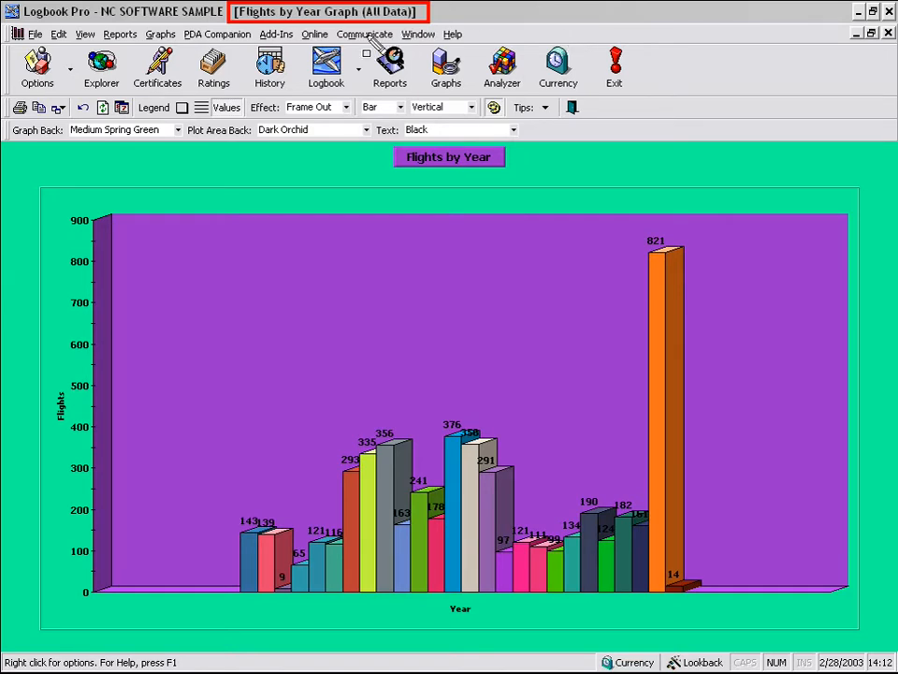
key(Escape)
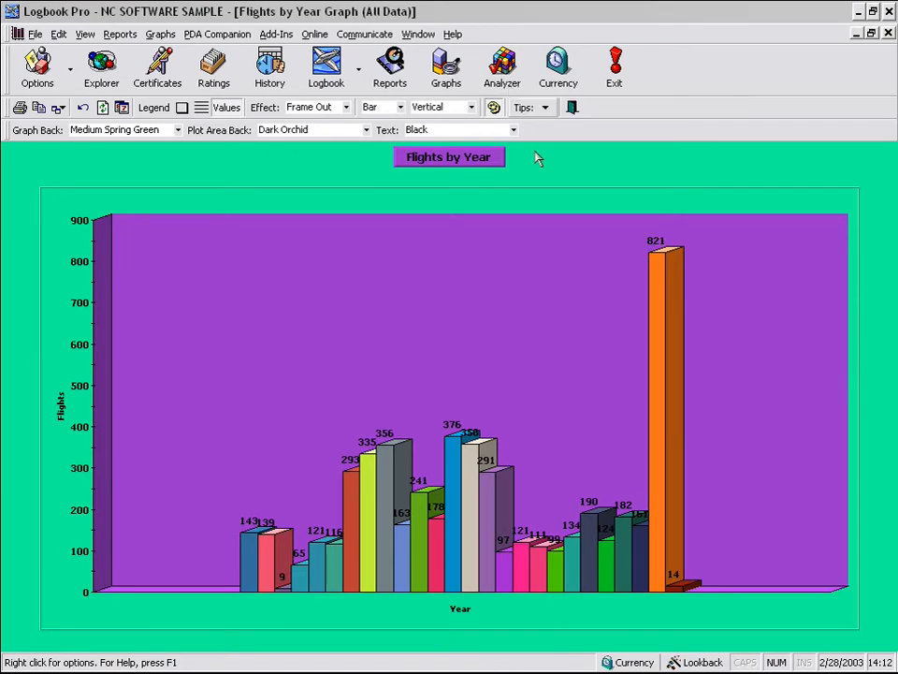
Hide the color options, glance at the graph tips and reset the graph to all its default settings.
click(494, 108)
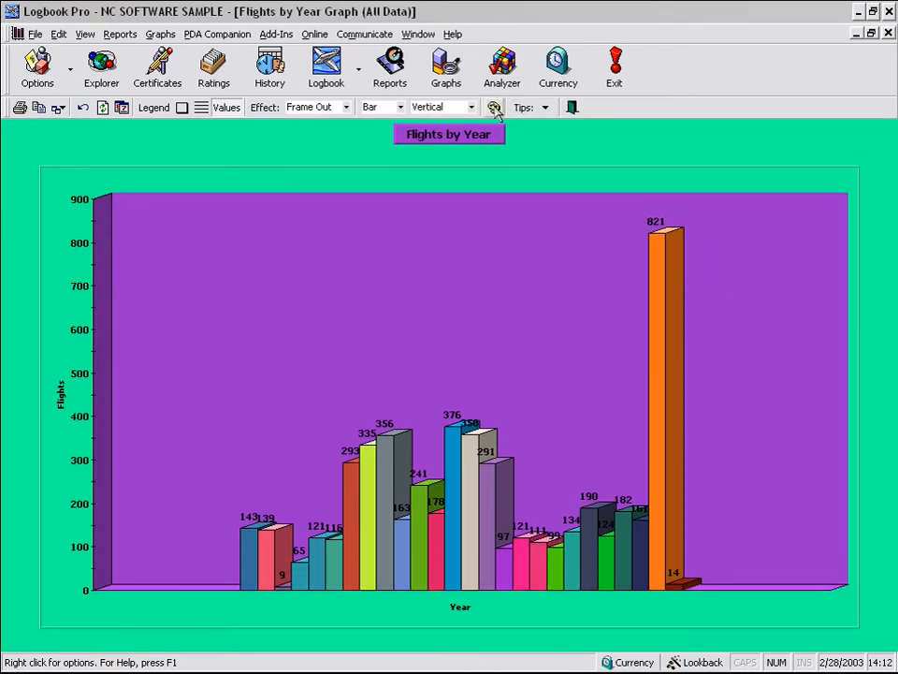
click(547, 108)
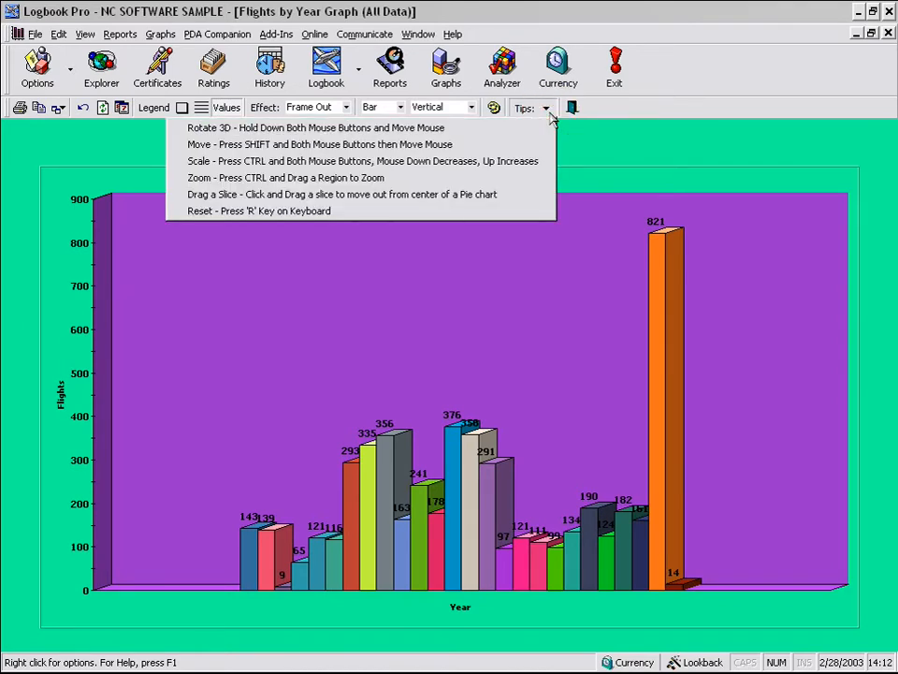
click(548, 110)
click(84, 108)
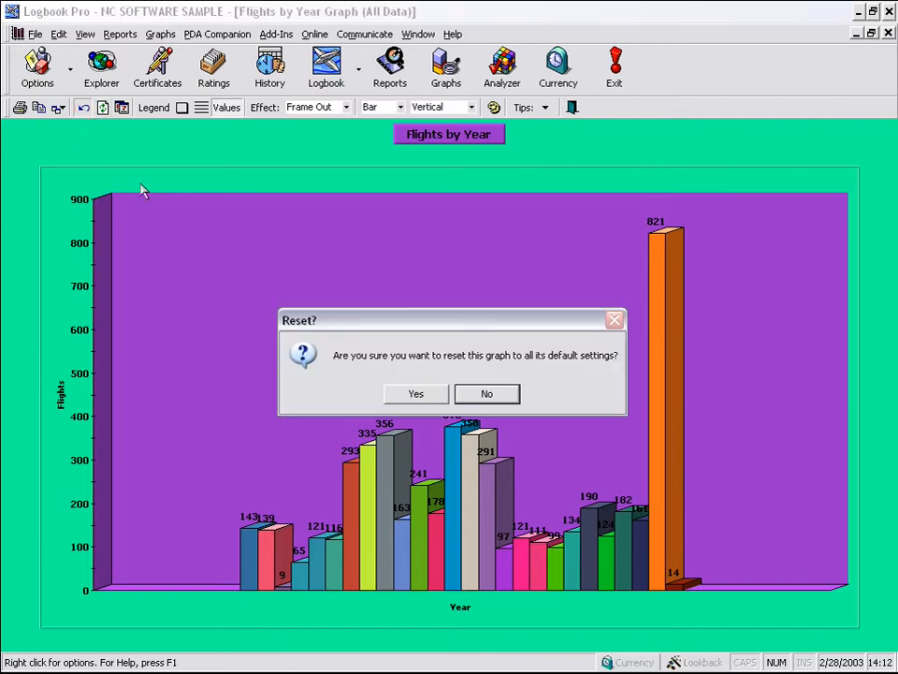
click(414, 393)
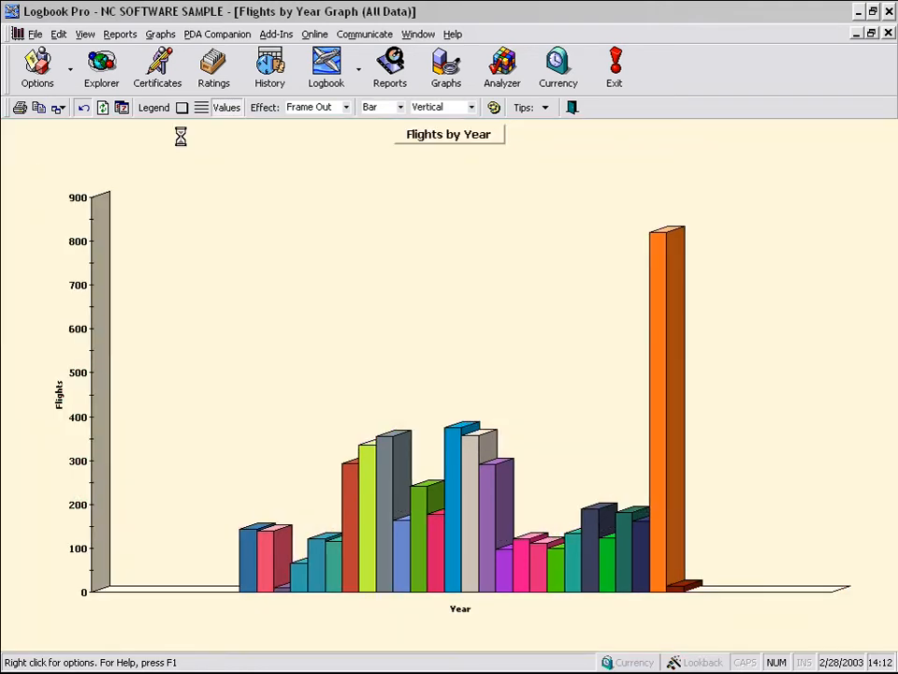
Read the graph interaction tips and rotate the bar chart in 3D so the bars show more depth.
click(543, 108)
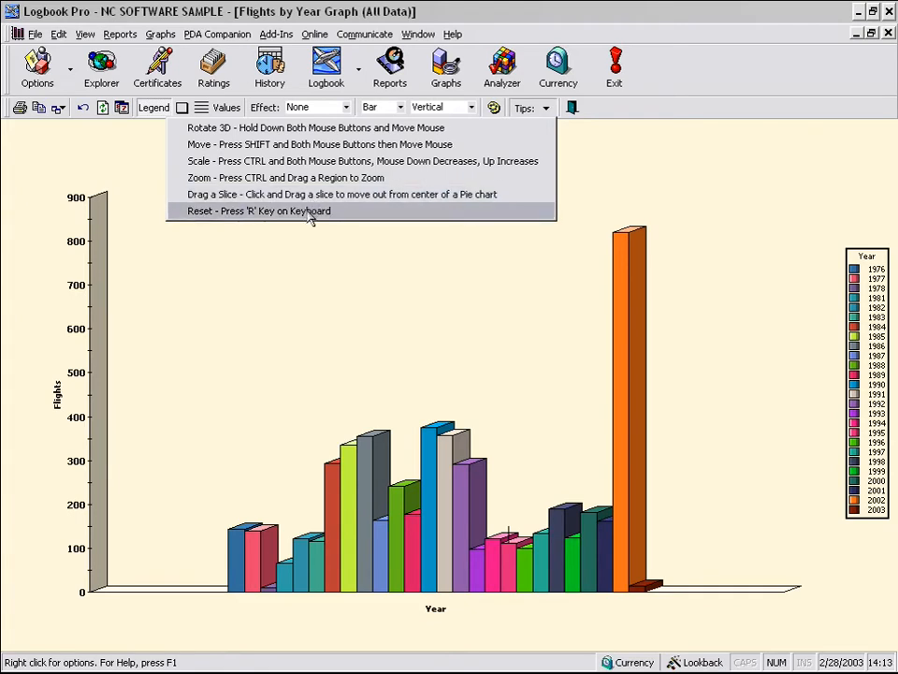
click(726, 200)
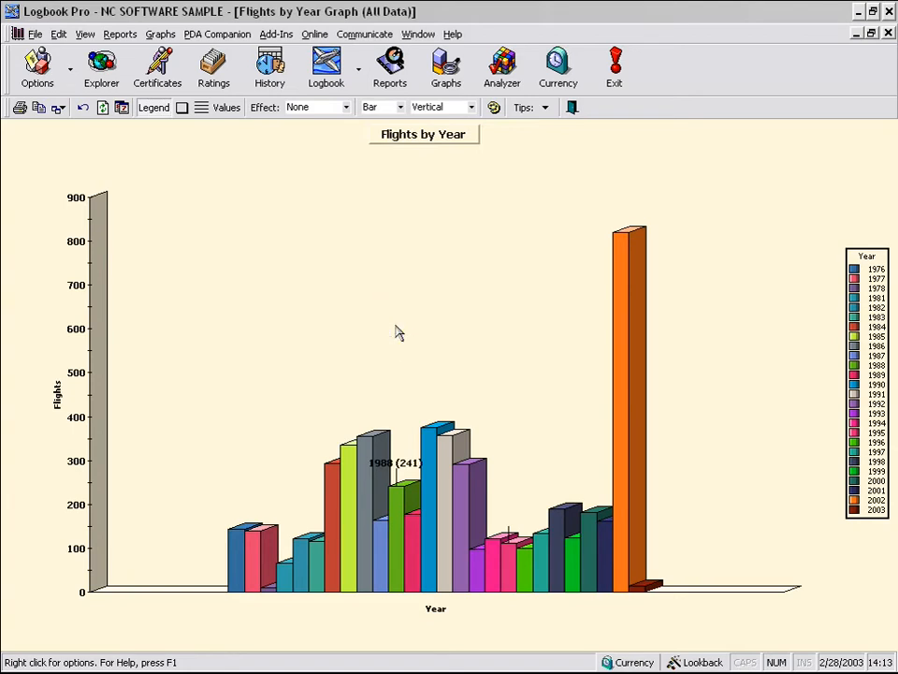
drag(401, 334, 297, 467)
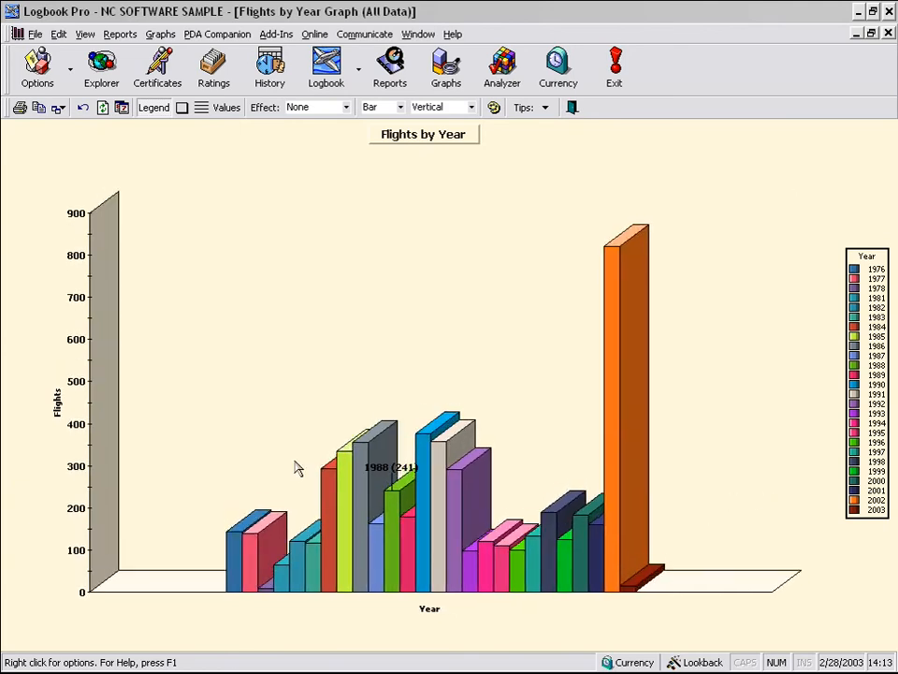
Check the tip for moving the graph and shift the bar chart slightly within its window.
click(550, 111)
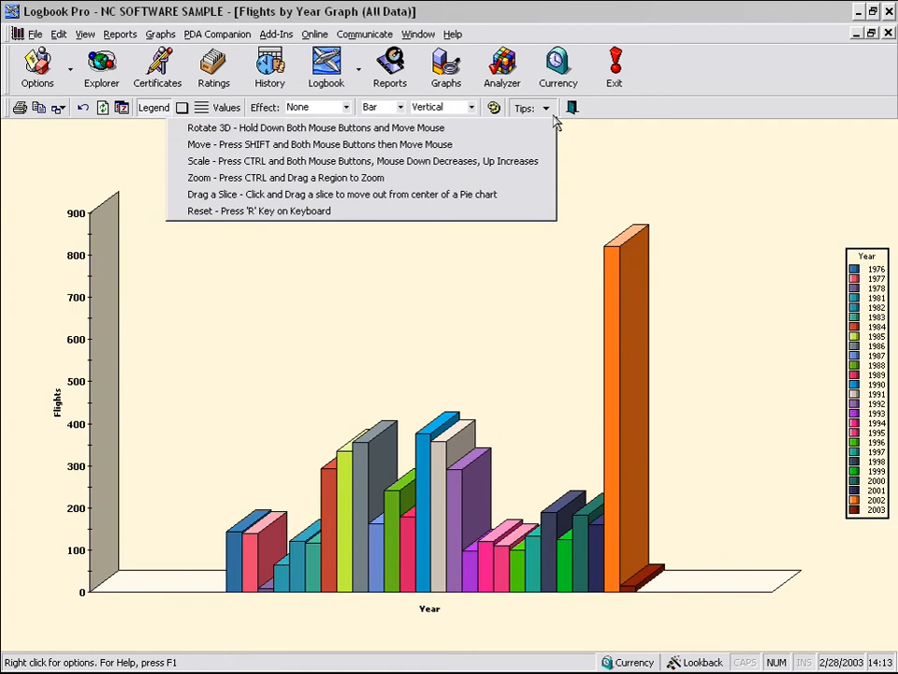
click(554, 116)
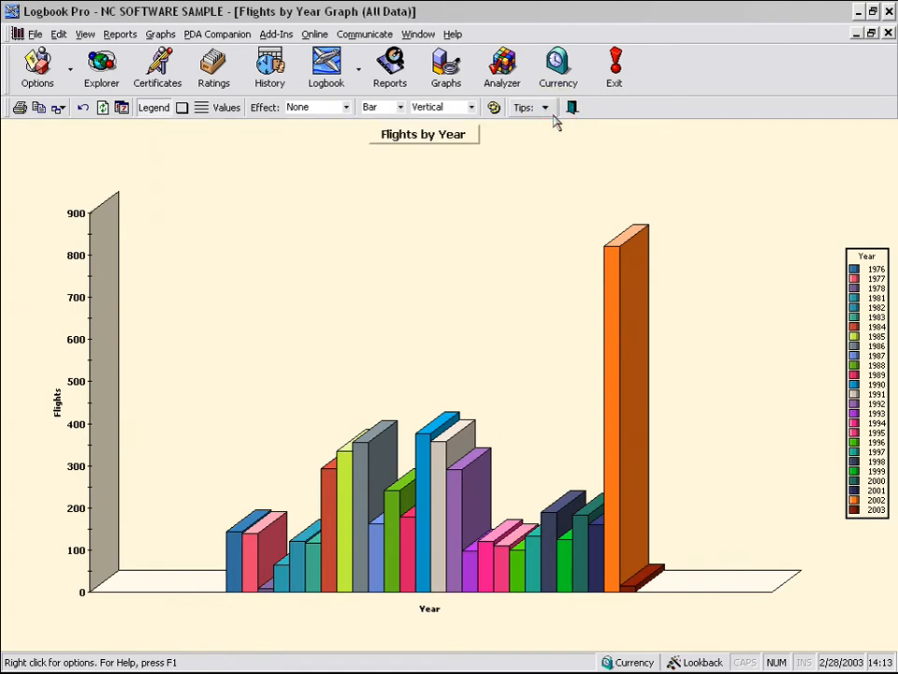
right_click(441, 302)
drag(443, 309, 500, 317)
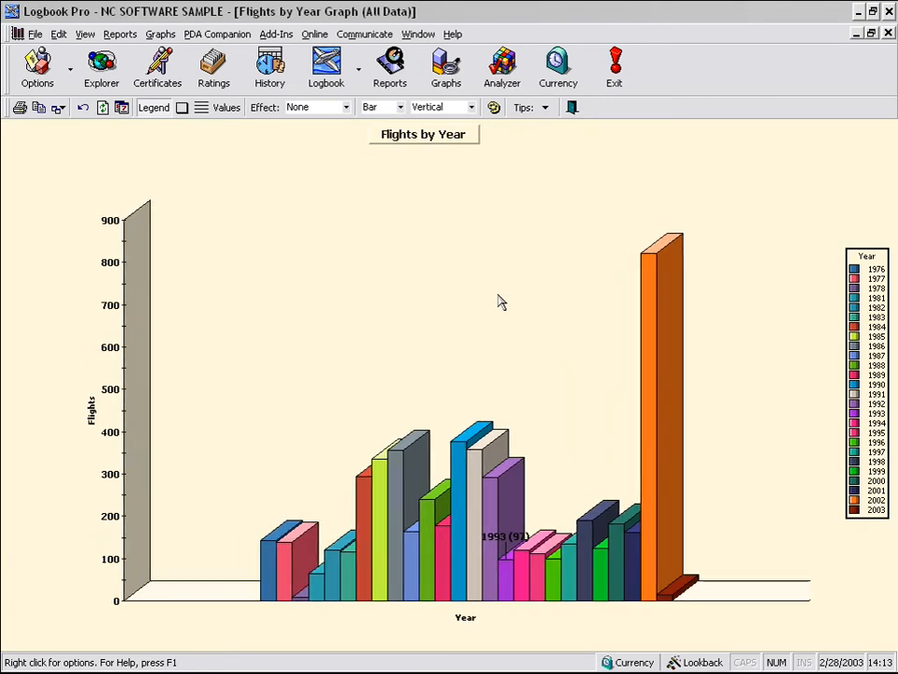
Check the zoom tip and zoom in on the region of bars in the middle of the chart.
click(530, 109)
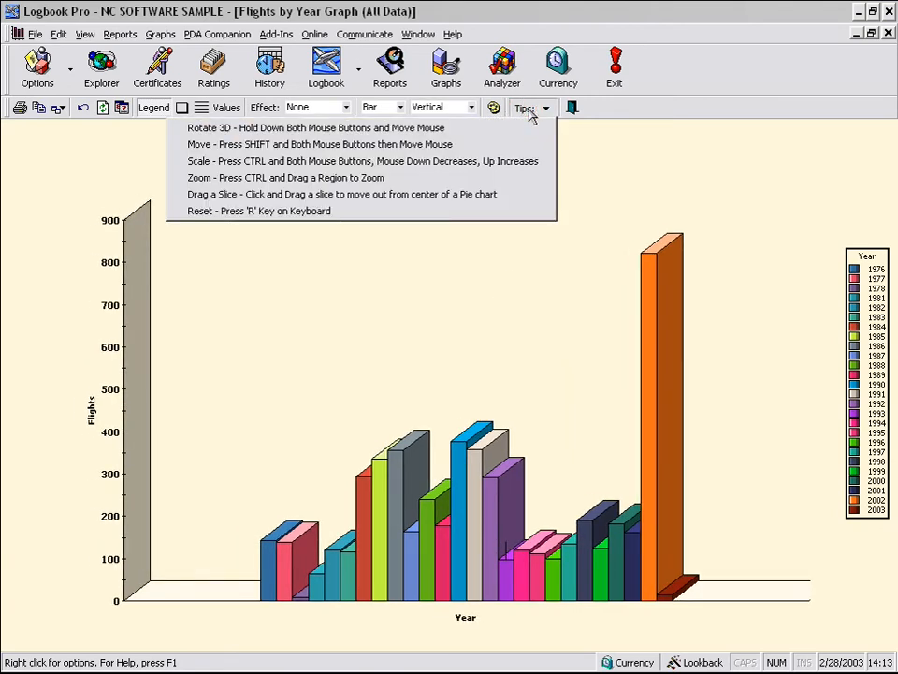
click(415, 180)
drag(324, 415, 562, 644)
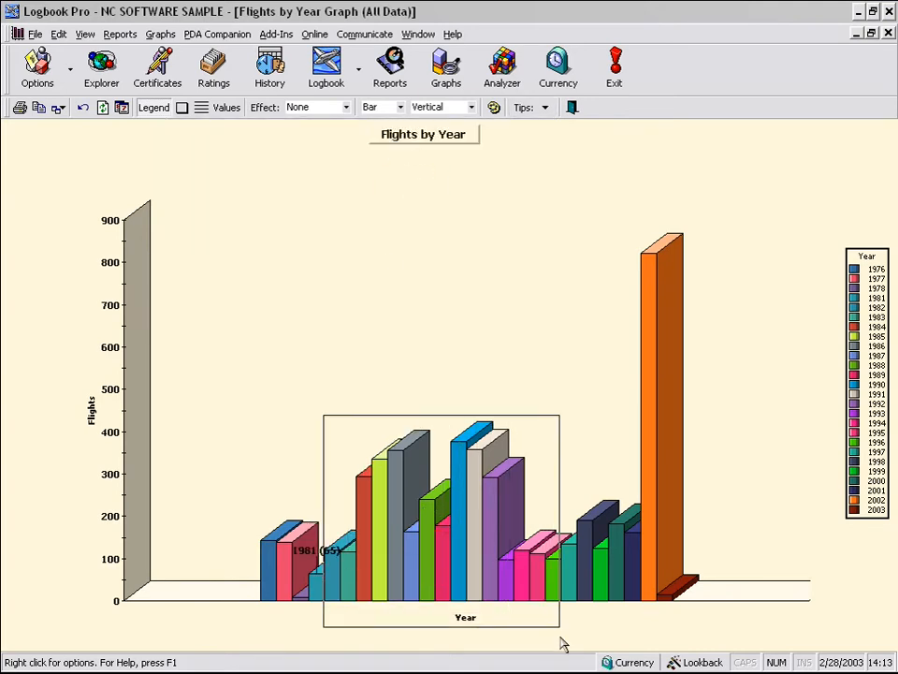
drag(562, 644, 581, 631)
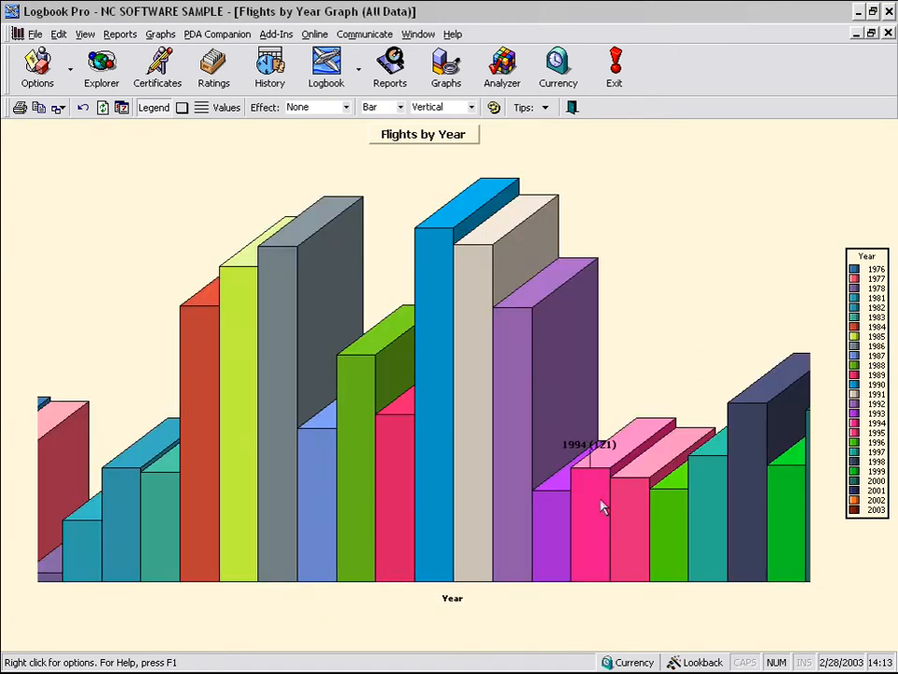
Restore the full bar chart from the zoomed region and rotate it in 3D to a steeper, more frontal angle.
click(426, 317)
drag(427, 316, 767, 288)
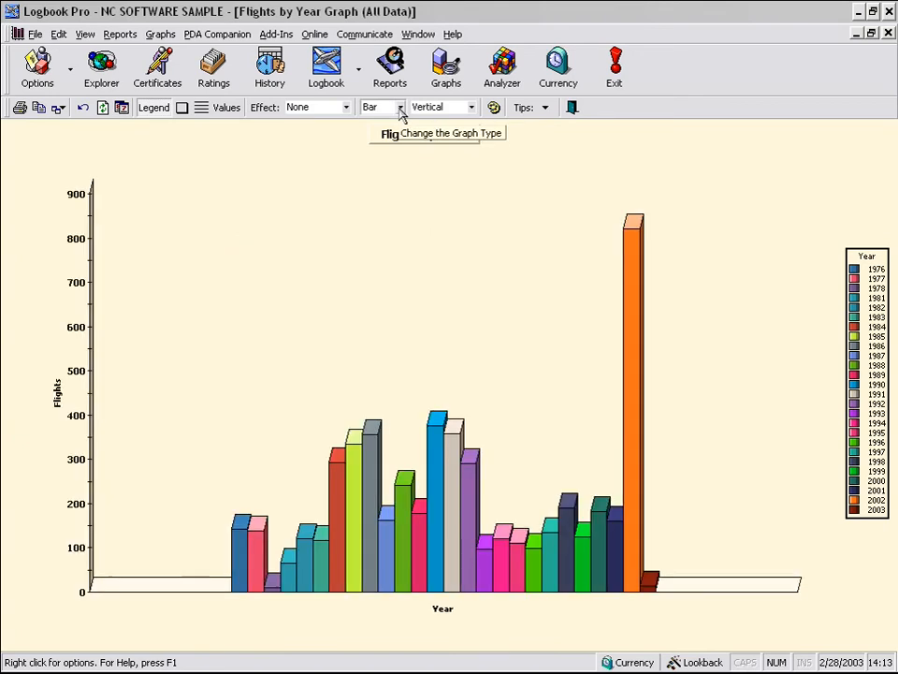
Switch the Flights by Year graph to a pie chart and pull the 1981 and 2002 slices out from the center.
click(401, 109)
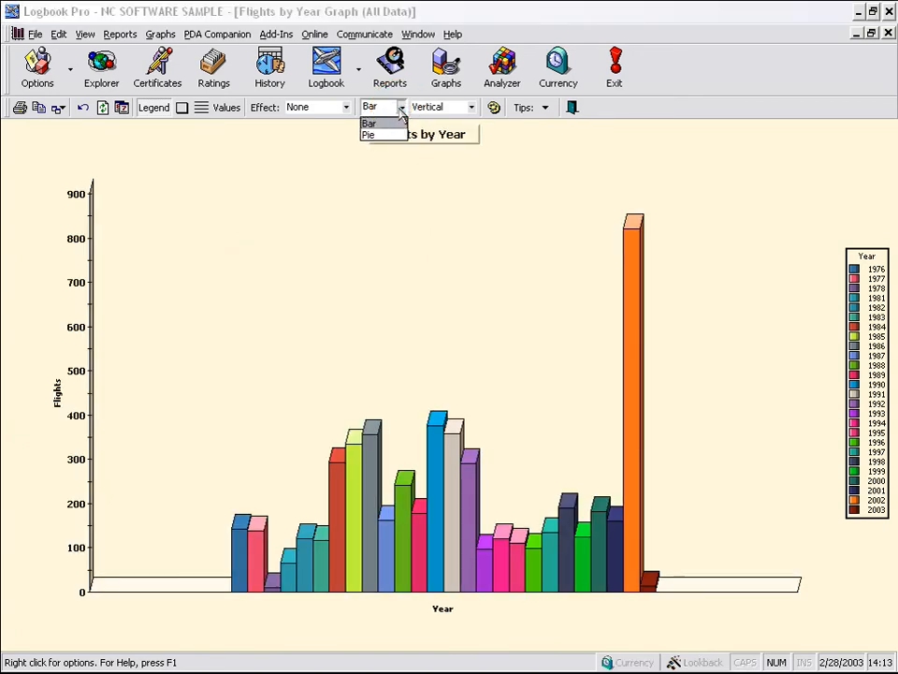
click(379, 134)
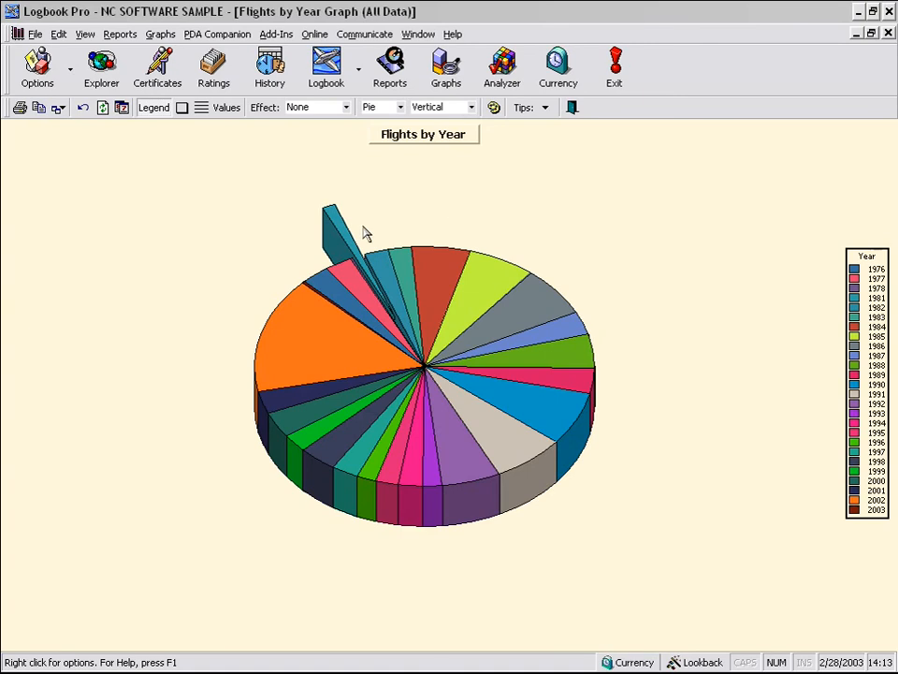
mouse_move(344, 232)
click(296, 337)
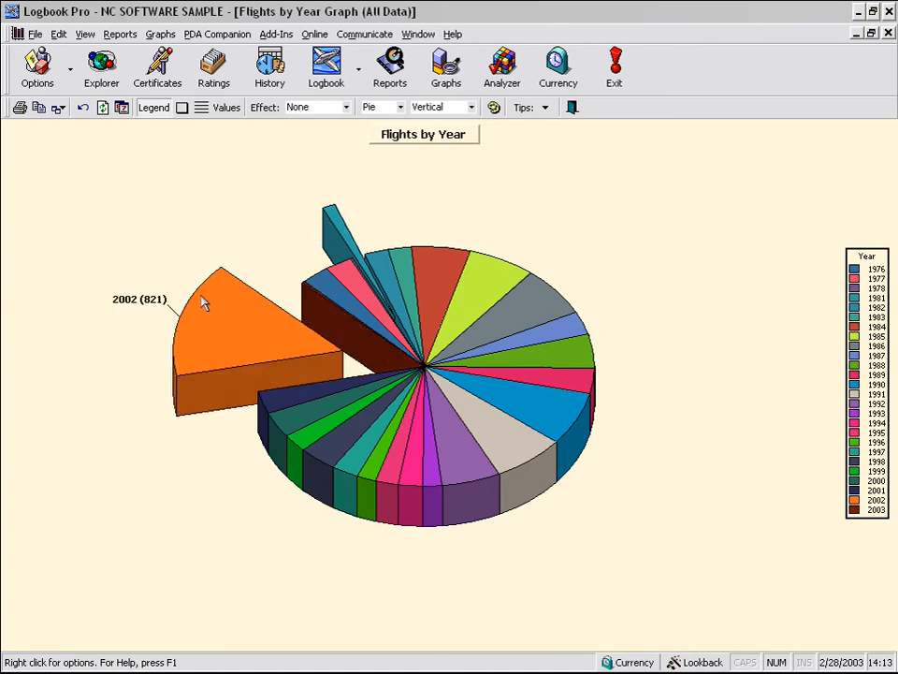
Pull the 1986 slice out from the pie center, and show the percentage values on the chart before hiding them again.
click(517, 307)
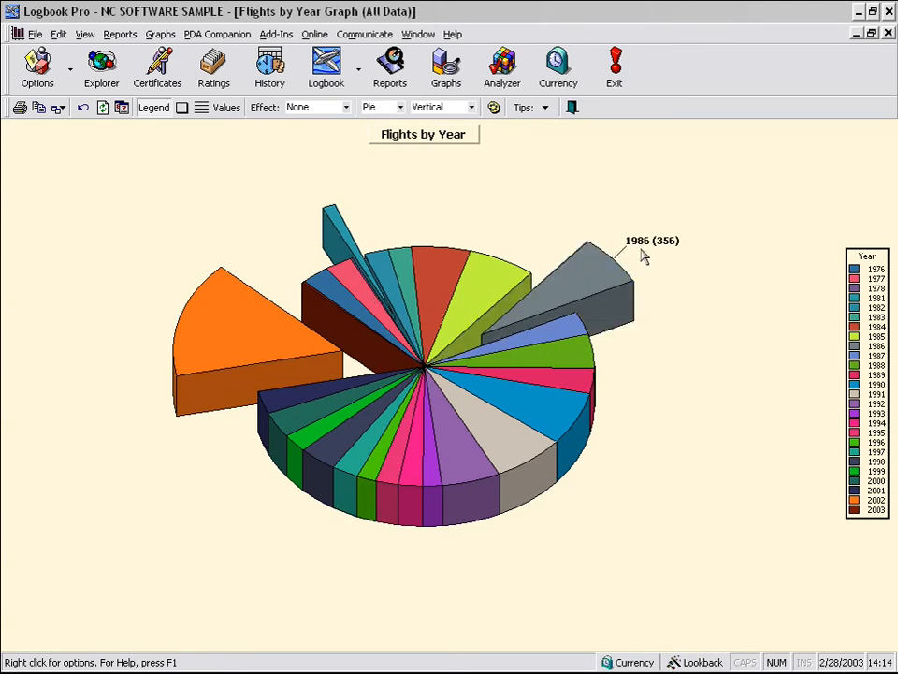
click(235, 111)
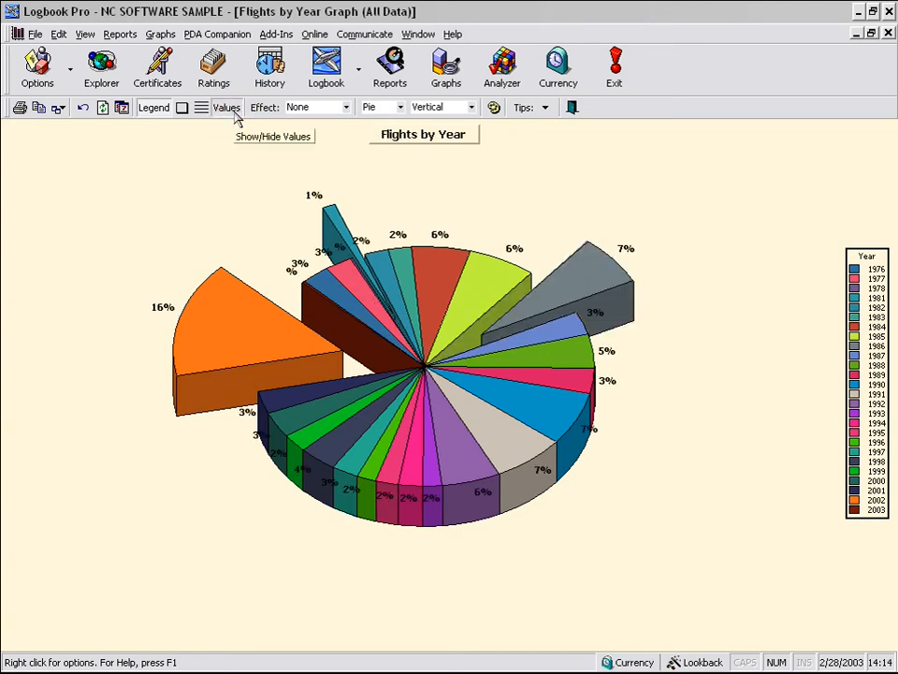
click(236, 113)
Rotate the Flights by Year pie to a flat, face-on view and display the percentage value of each slice.
mouse_move(605, 281)
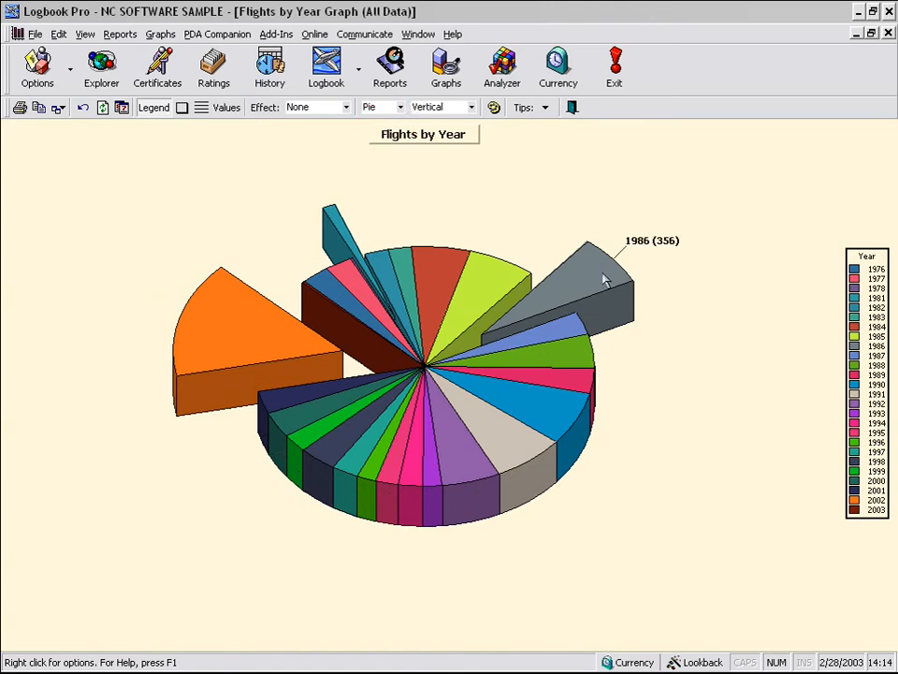
mouse_move(493, 286)
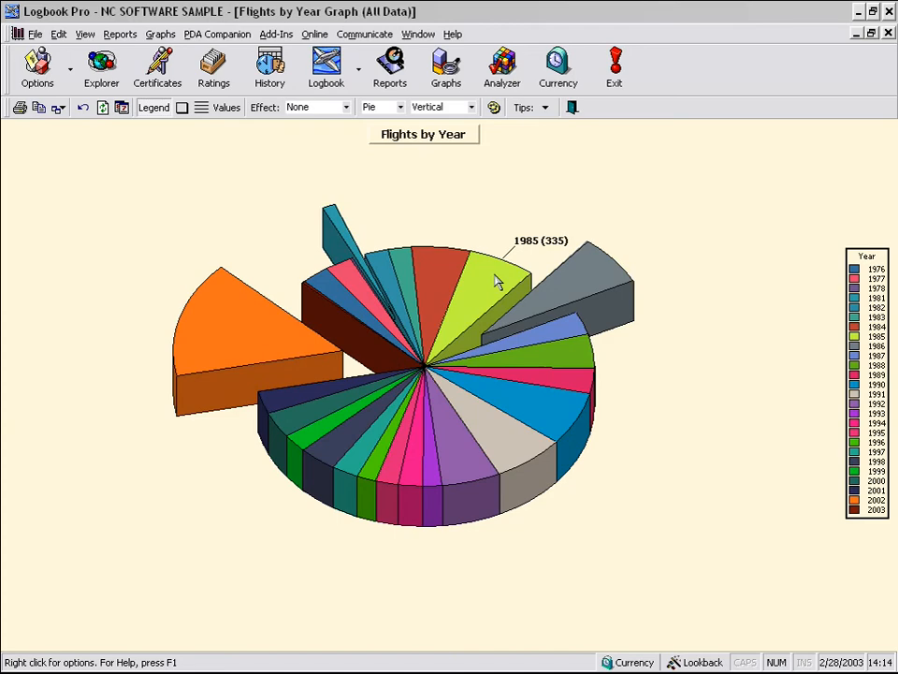
drag(494, 281, 501, 618)
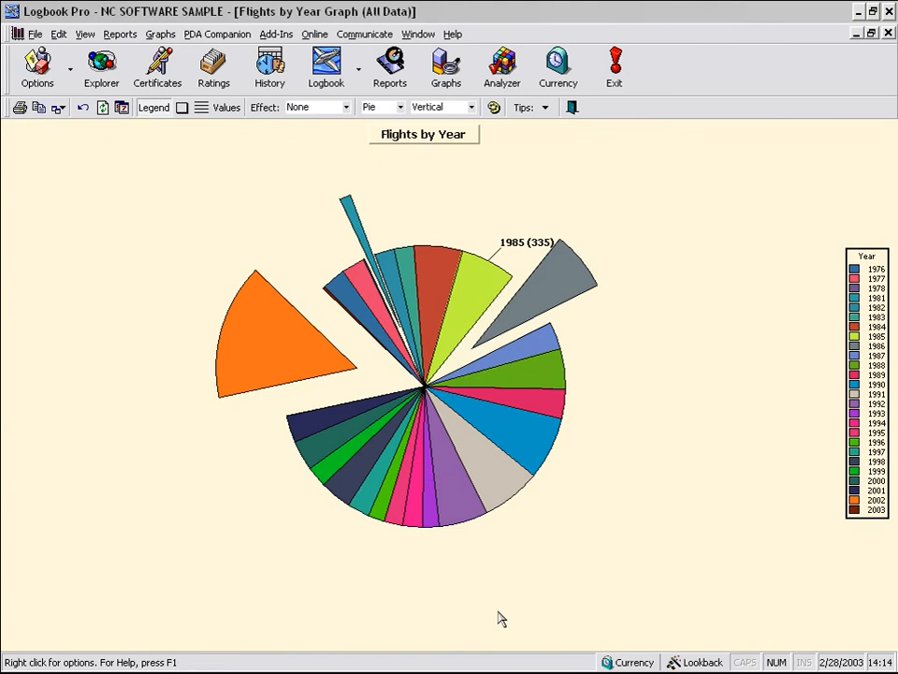
click(227, 106)
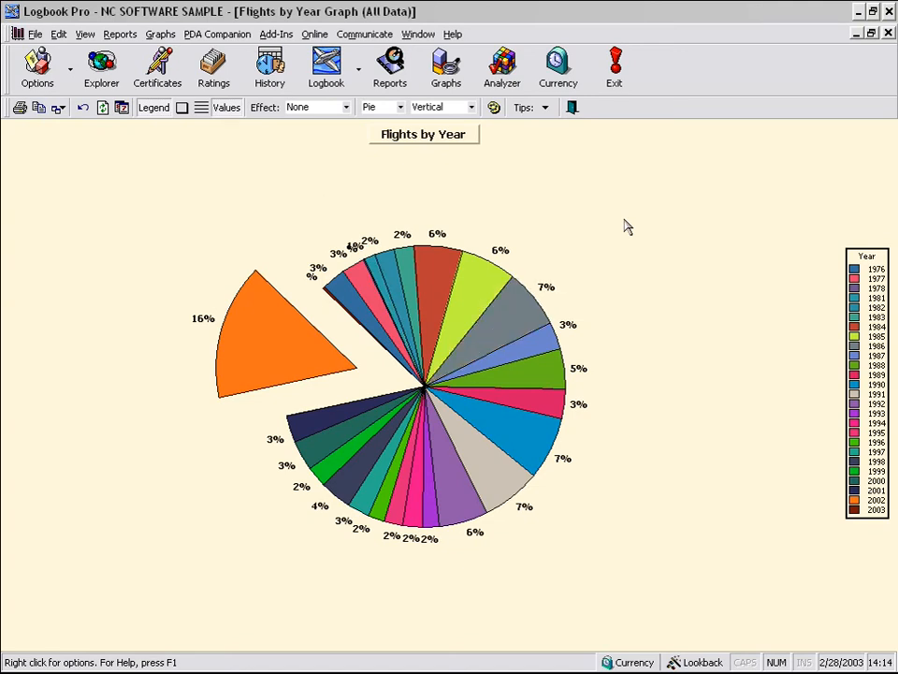
Push the pulled-out slices, including 2002, back into the pie and change the graph type back to Bar.
click(293, 333)
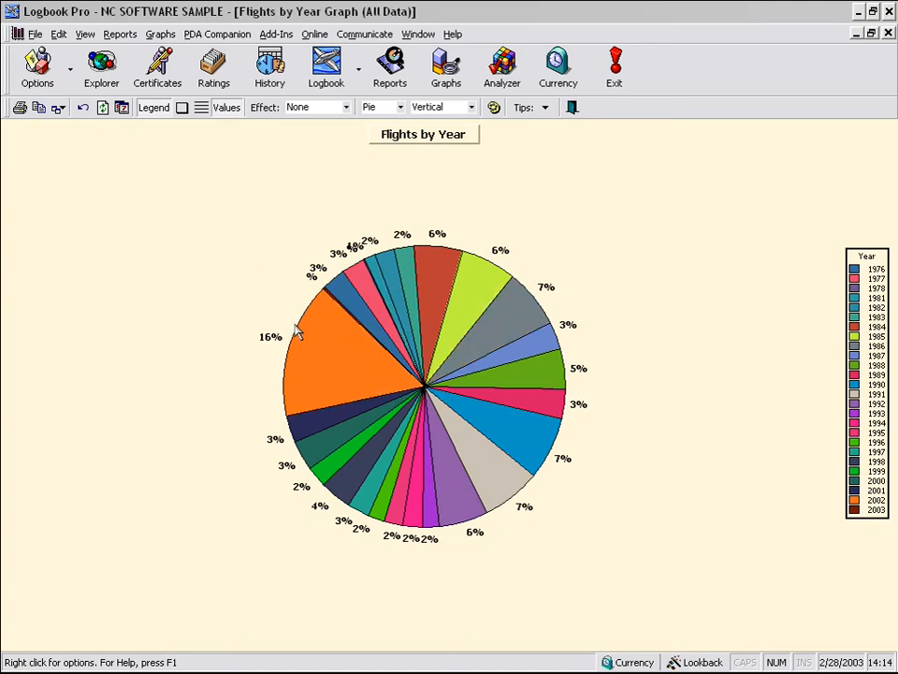
click(400, 108)
click(388, 125)
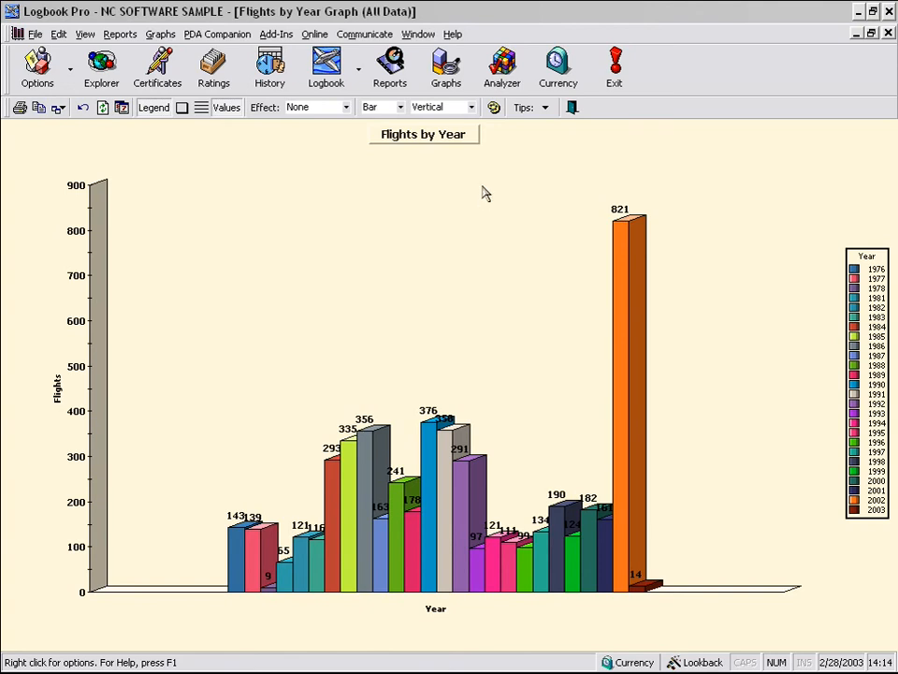
Generate an Hours by Year graph from all logbook data and turn on its horizontal grid lines.
click(447, 74)
mouse_move(449, 110)
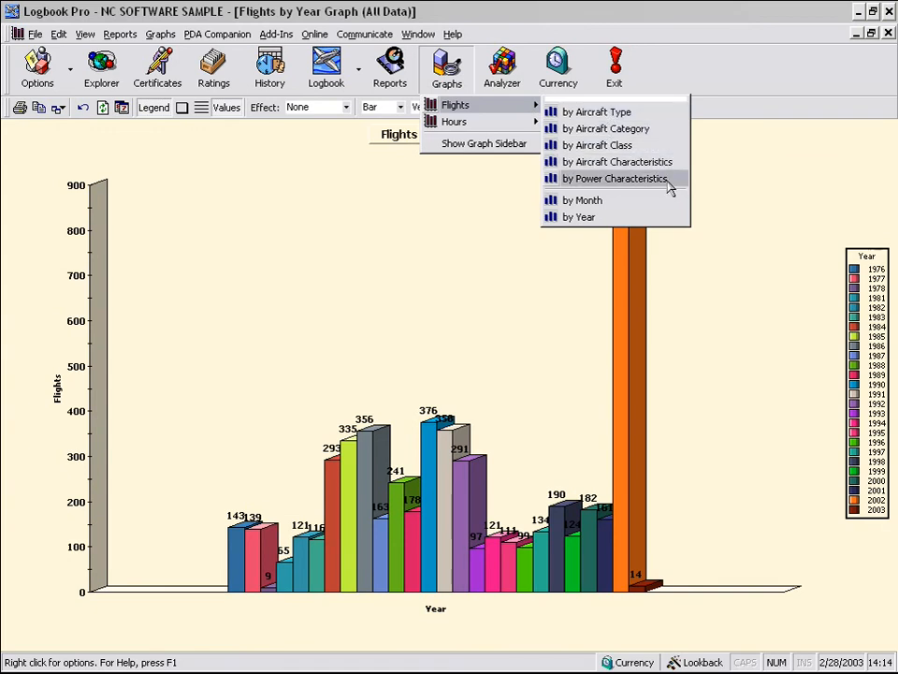
mouse_move(485, 126)
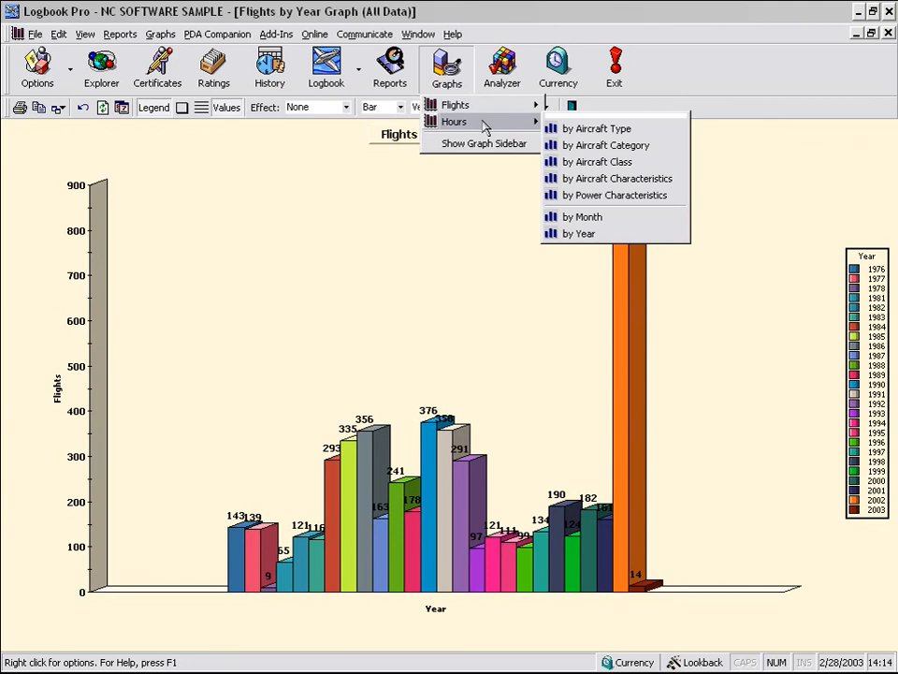
click(625, 236)
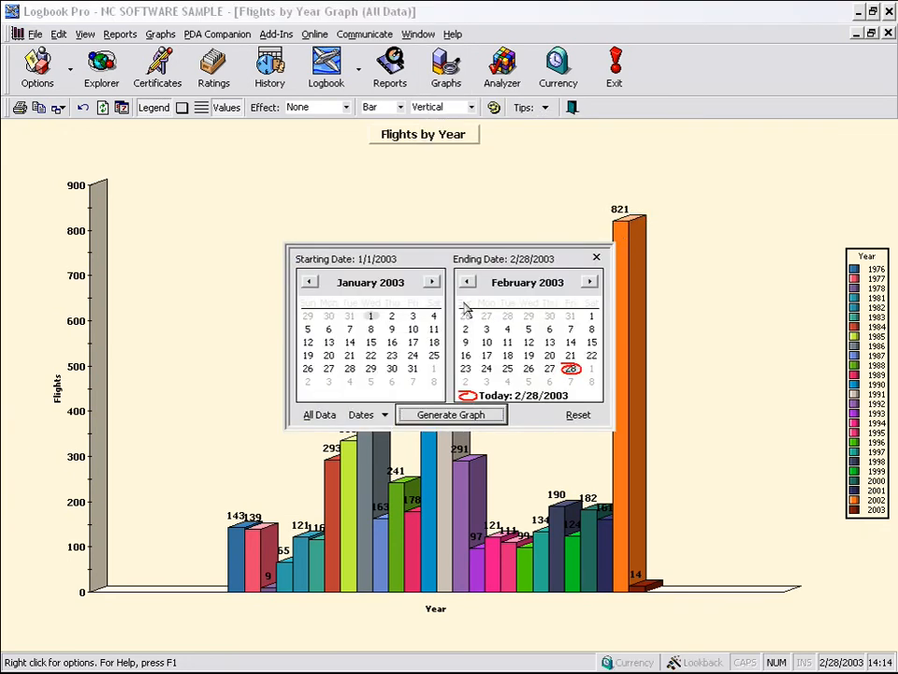
click(318, 415)
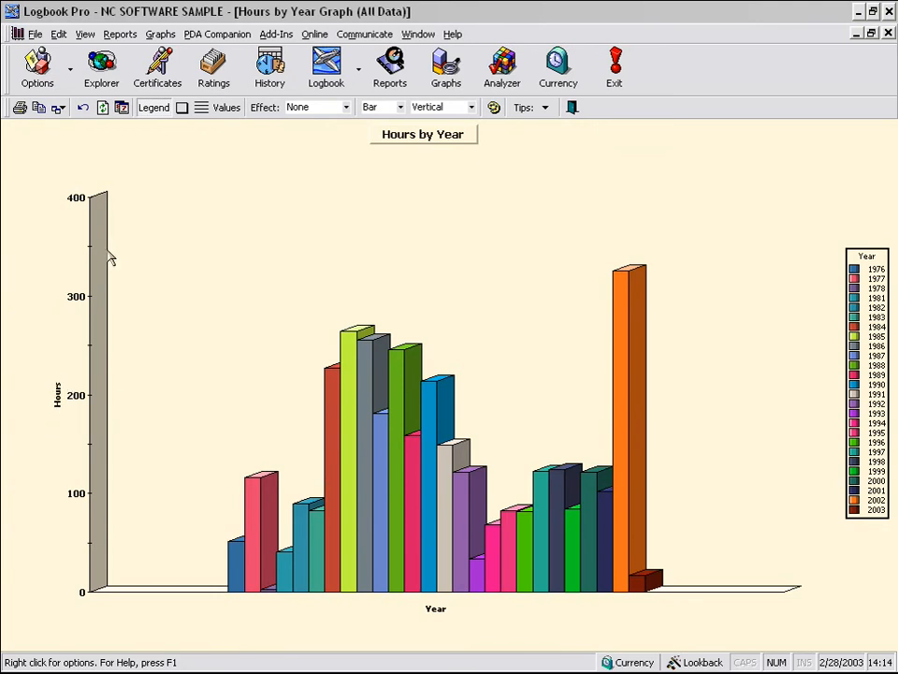
click(204, 107)
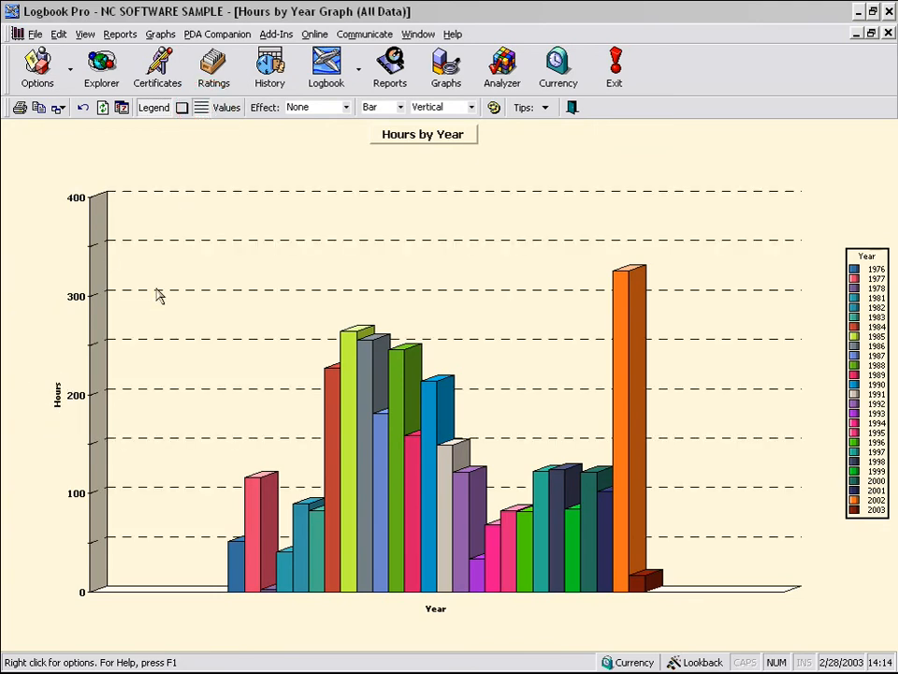